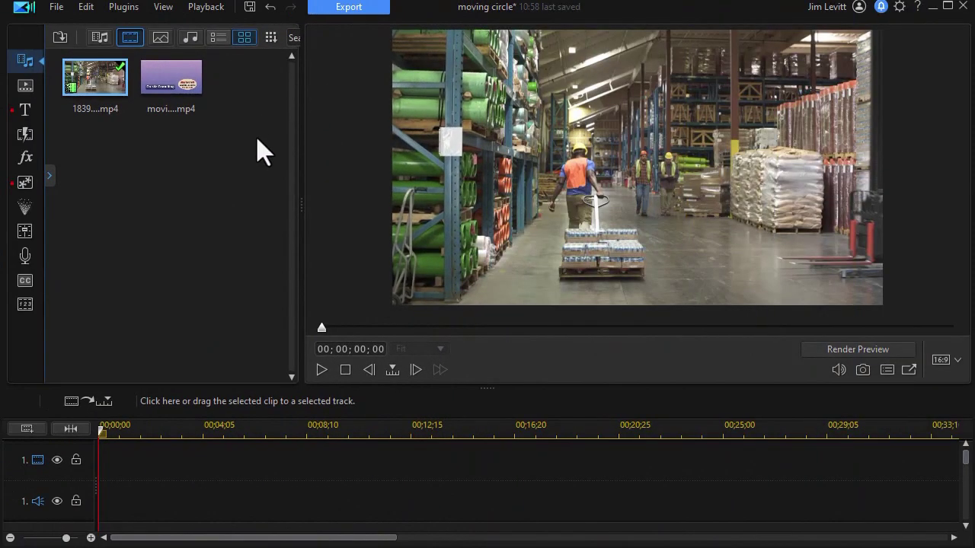
# Place the warehouse clip on video track 1 and set the playhead at 00;00;10;14
pyautogui.moveTo(96, 94); pyautogui.dragTo(90, 473)
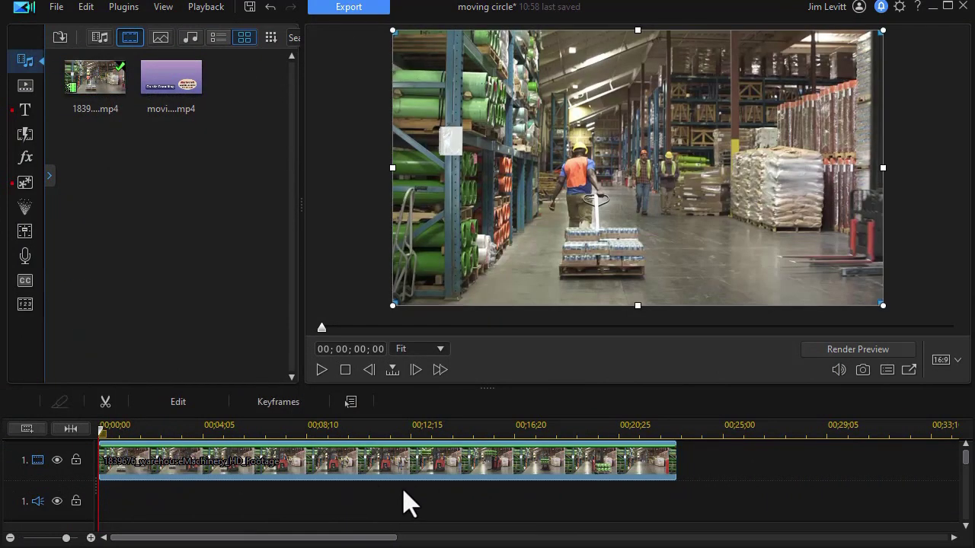
pyautogui.click(450, 427)
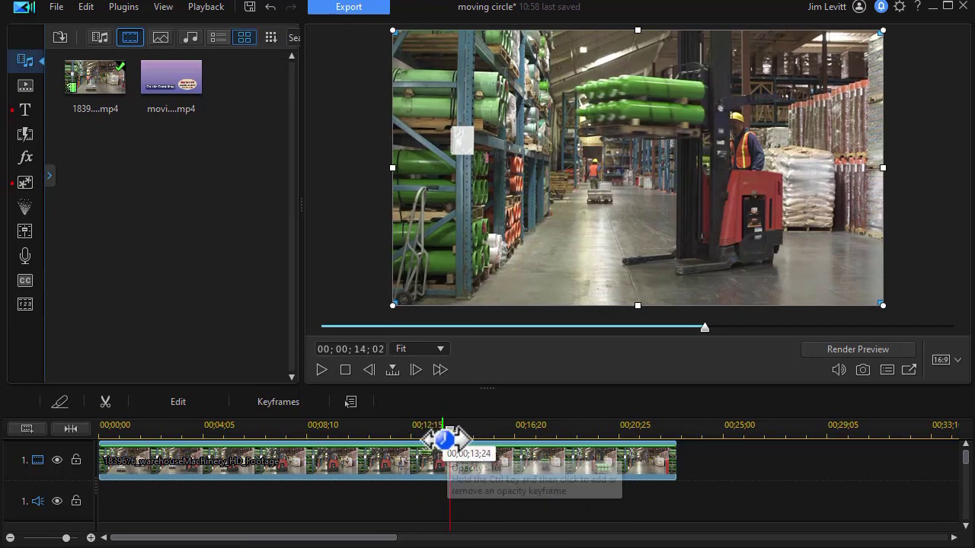
pyautogui.moveTo(449, 432); pyautogui.dragTo(363, 445)
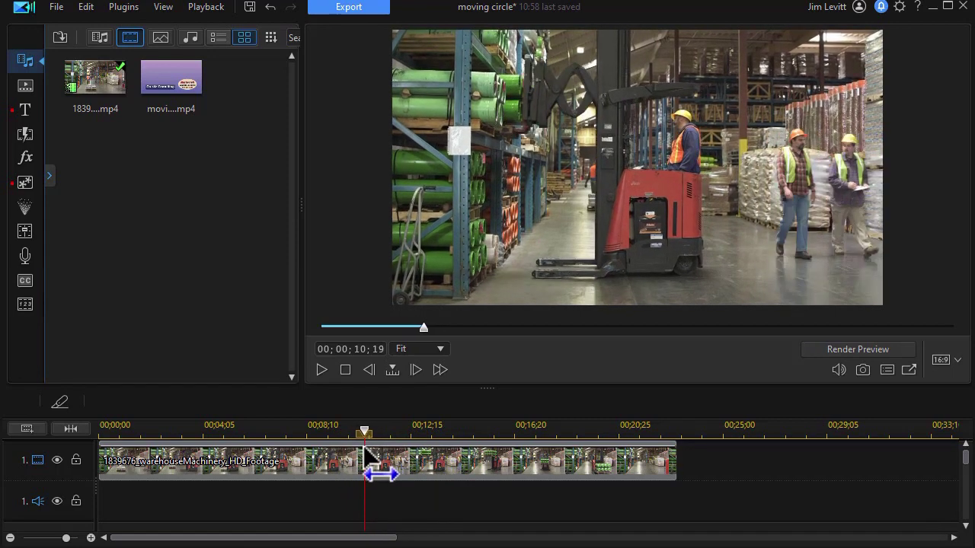
pyautogui.click(365, 461)
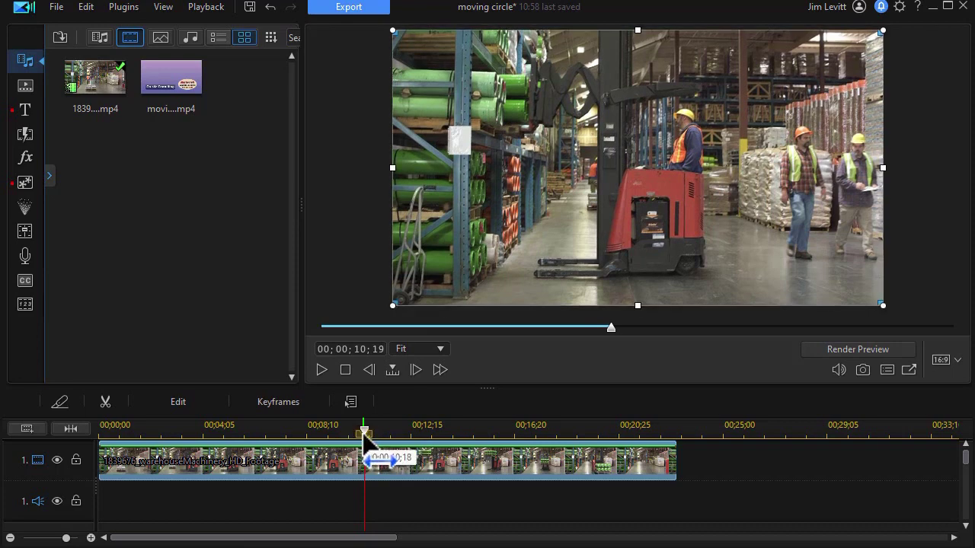
pyautogui.moveTo(367, 438); pyautogui.dragTo(359, 436)
# Split the clip at 00;00;10;14 and delete the later part with Remove and Leave Gap
pyautogui.click(445, 457)
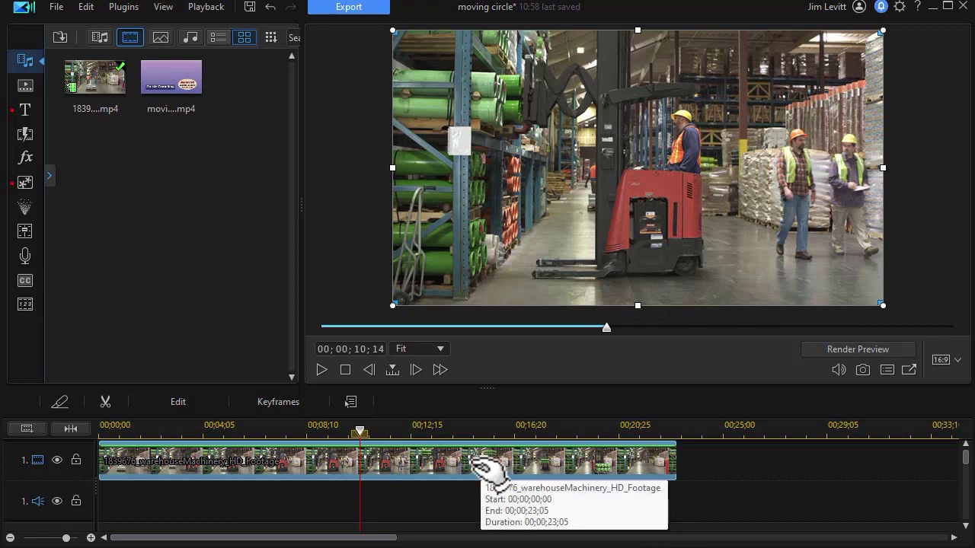
pyautogui.hotkey('ctrl', 't')
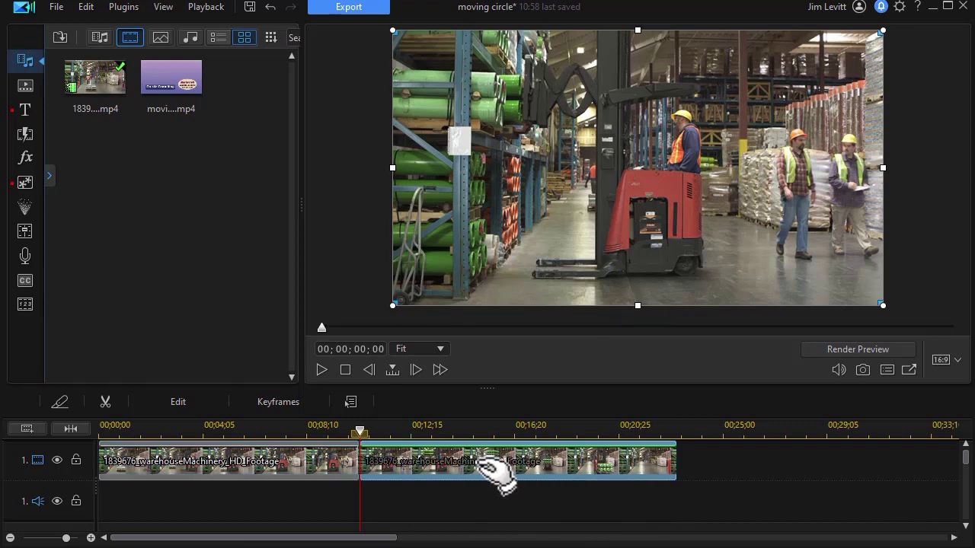
pyautogui.press('Delete')
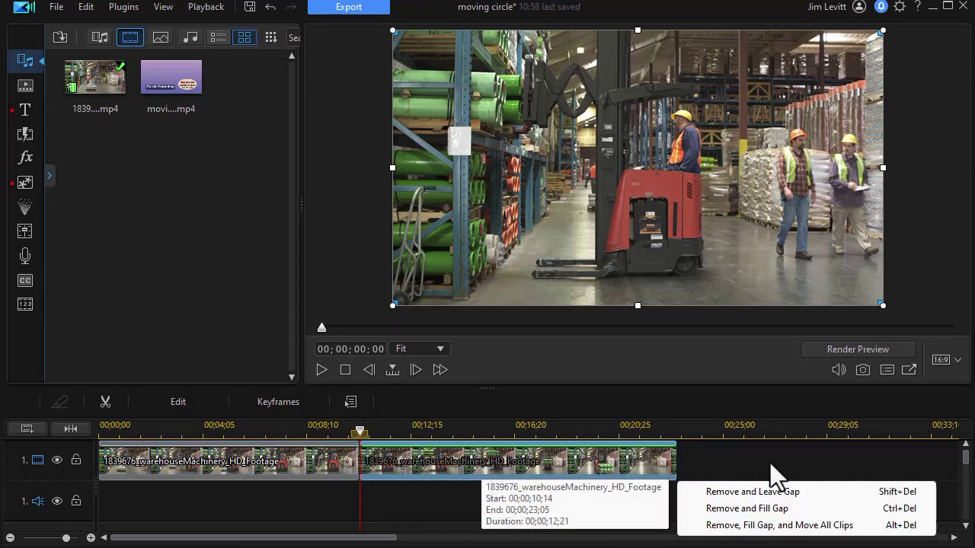
pyautogui.click(775, 492)
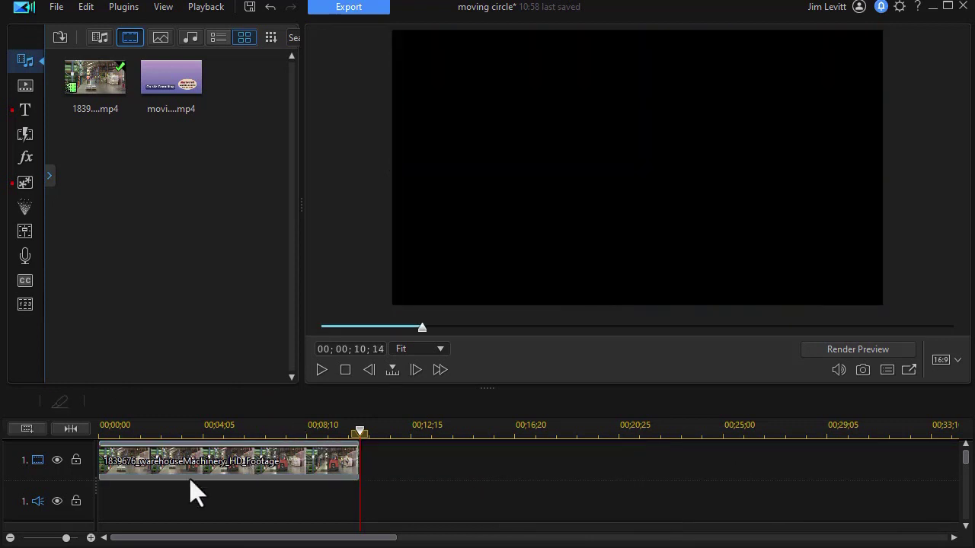
# Set the Crop/Zoom/Pan aspect ratio to Freeform and narrow the crop box to 0.167 × 0.333 around the two workers
pyautogui.click(209, 457)
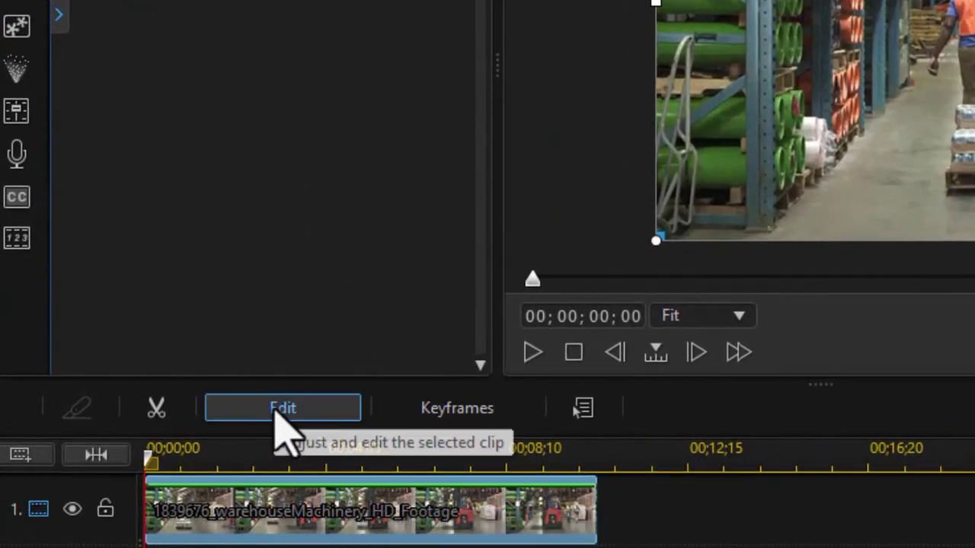
pyautogui.click(278, 415)
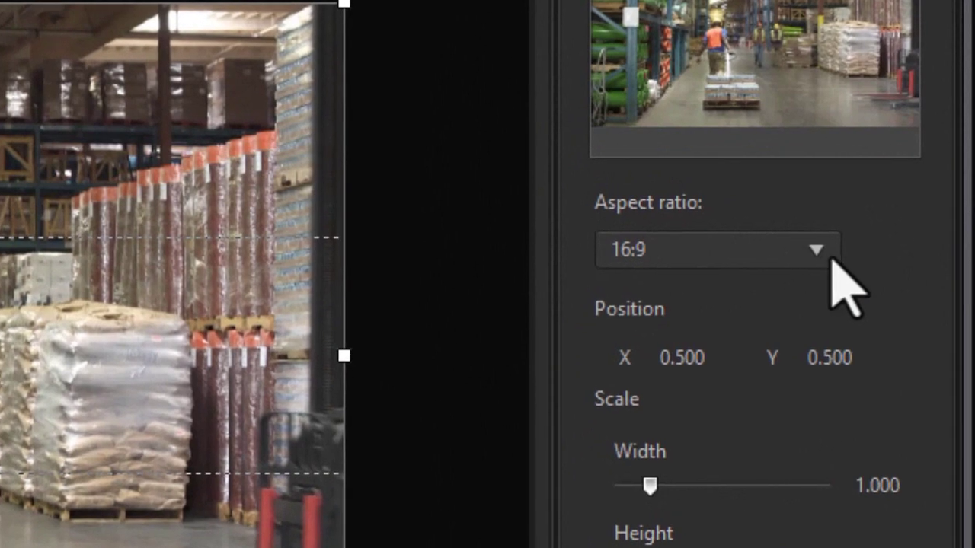
pyautogui.click(816, 252)
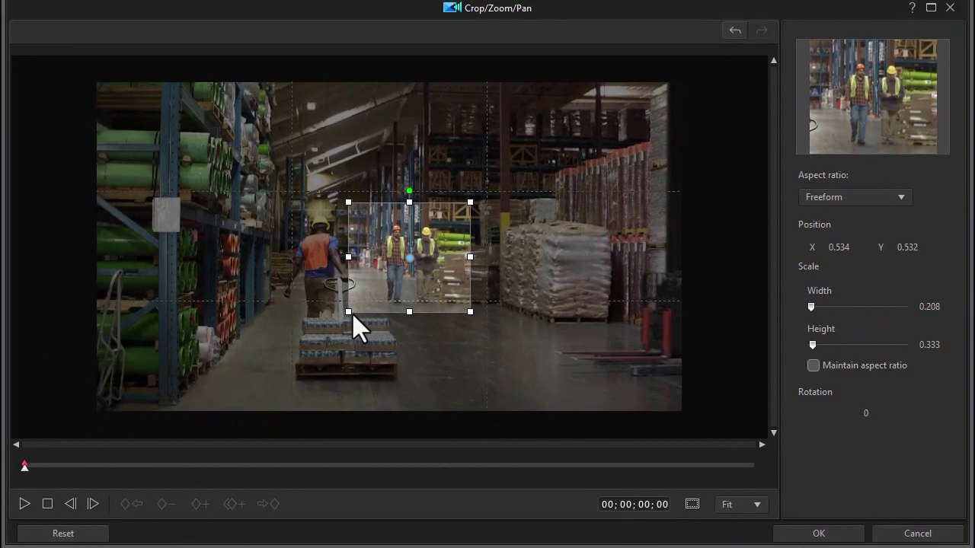
pyautogui.moveTo(347, 258); pyautogui.dragTo(359, 258)
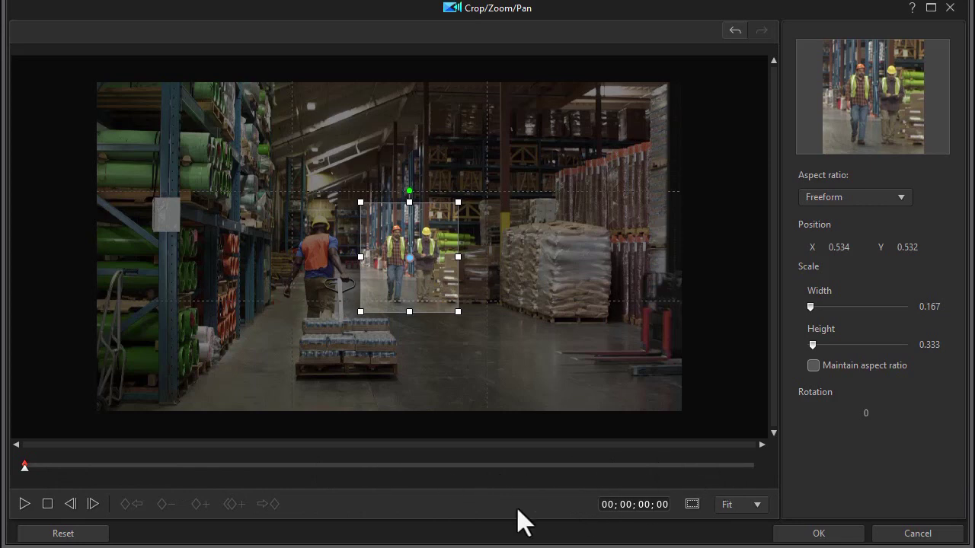
# At the clip's last frame, frame the two workers with the crop box (X 0.862, W 0.276, H 0.495)
pyautogui.click(736, 468)
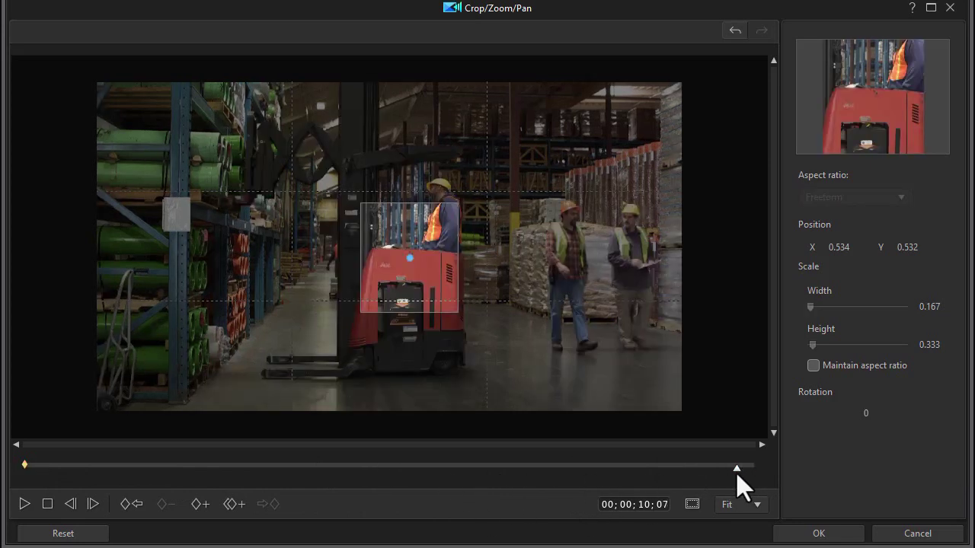
pyautogui.moveTo(736, 469); pyautogui.dragTo(751, 470)
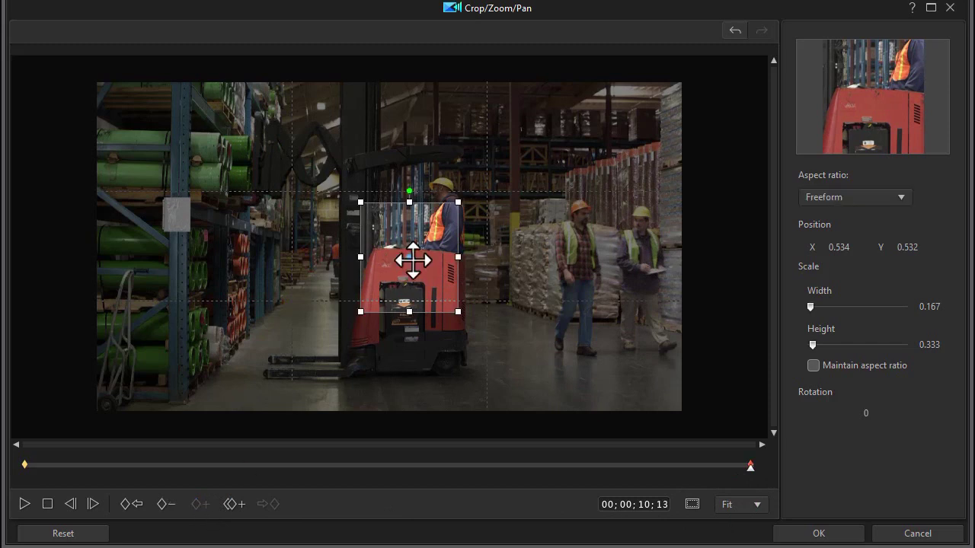
pyautogui.moveTo(409, 259); pyautogui.dragTo(574, 256)
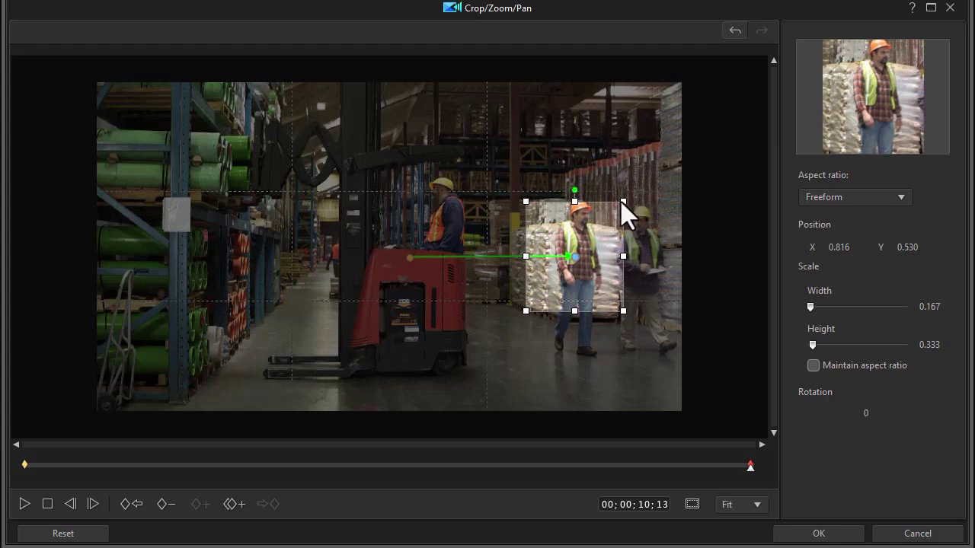
pyautogui.moveTo(623, 201); pyautogui.dragTo(662, 174)
pyautogui.moveTo(572, 251); pyautogui.dragTo(584, 272)
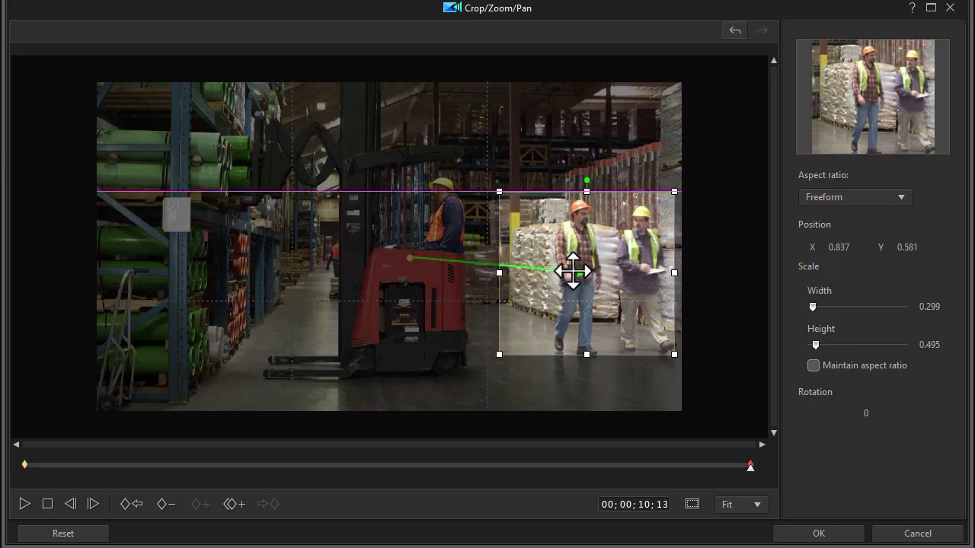
pyautogui.moveTo(499, 272); pyautogui.dragTo(509, 273)
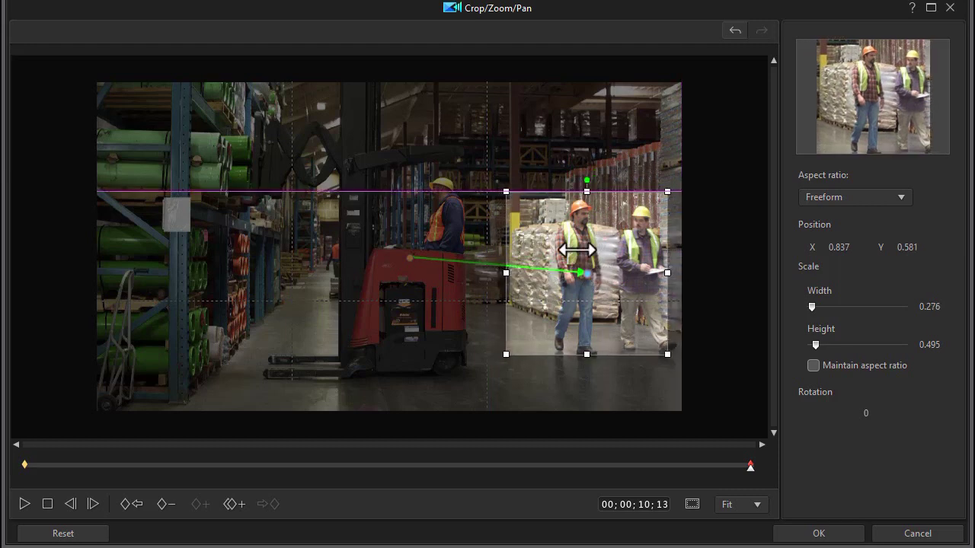
pyautogui.moveTo(591, 273); pyautogui.dragTo(593, 274)
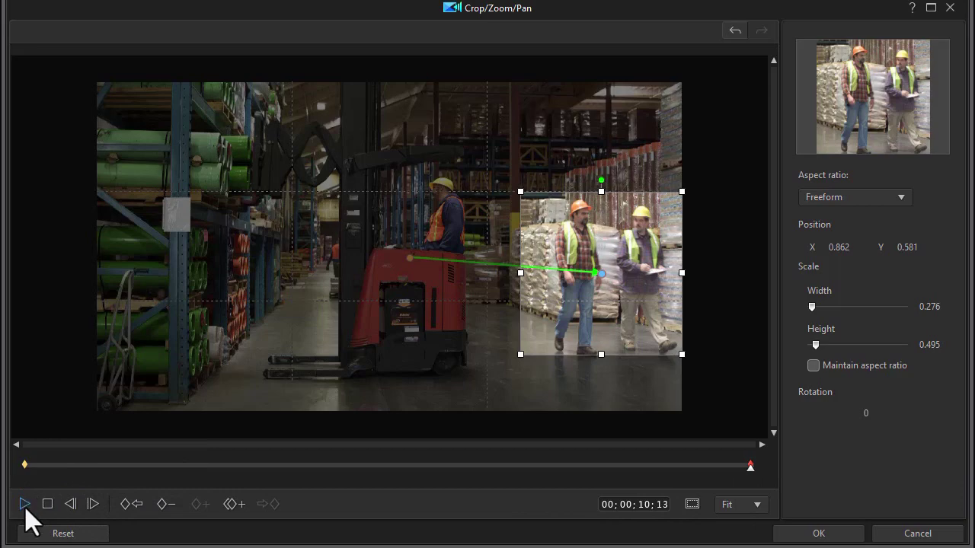
pyautogui.click(46, 505)
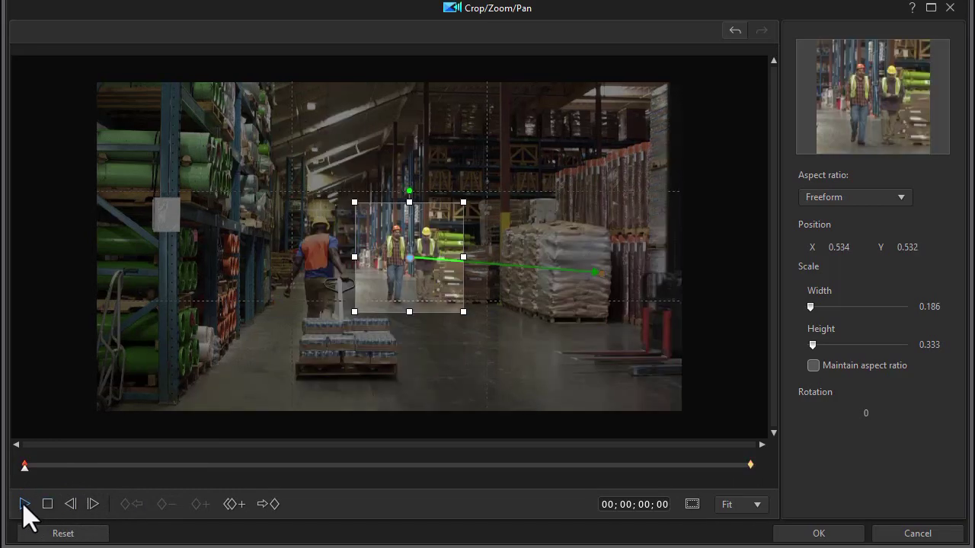
# Preview the crop, then add a keyframe at 00;00;03;25 with the crop box shifted left
pyautogui.click(24, 505)
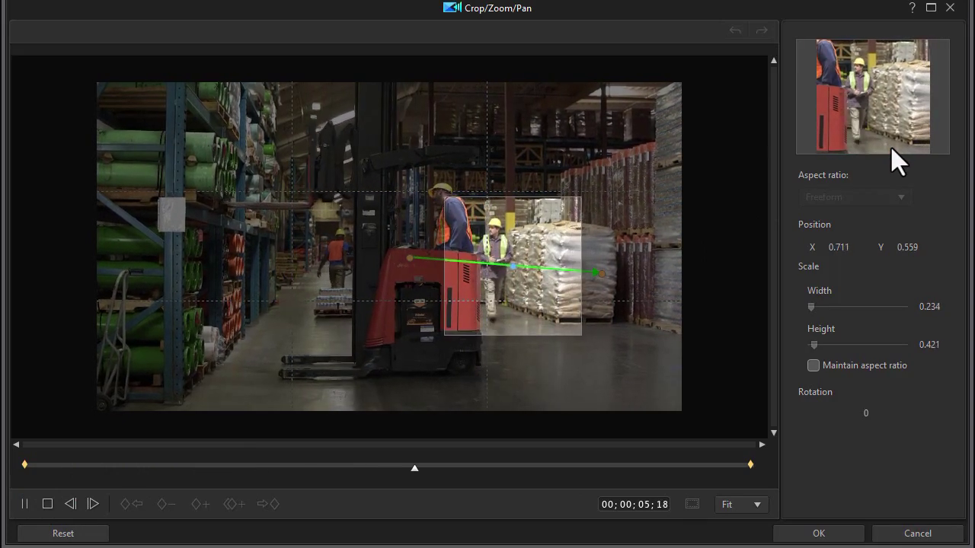
pyautogui.click(47, 504)
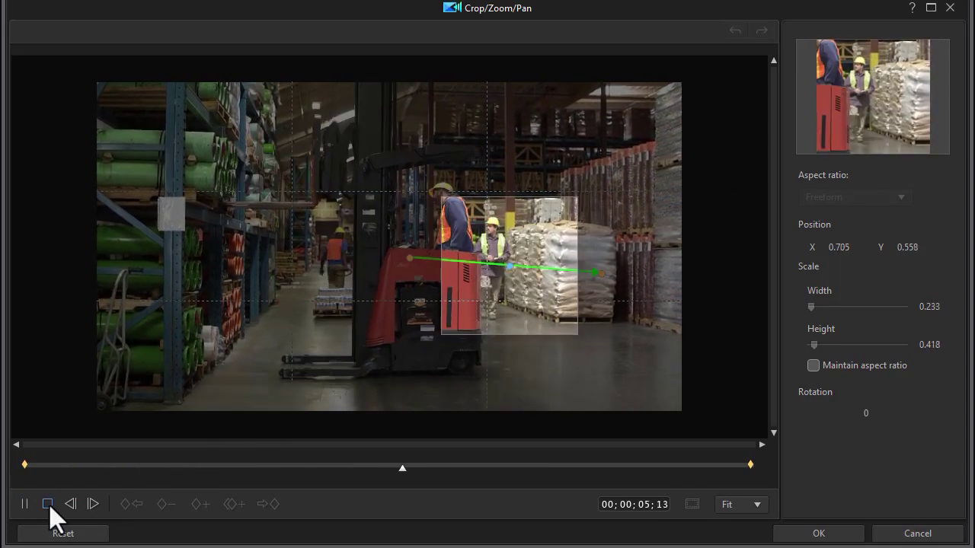
pyautogui.click(240, 465)
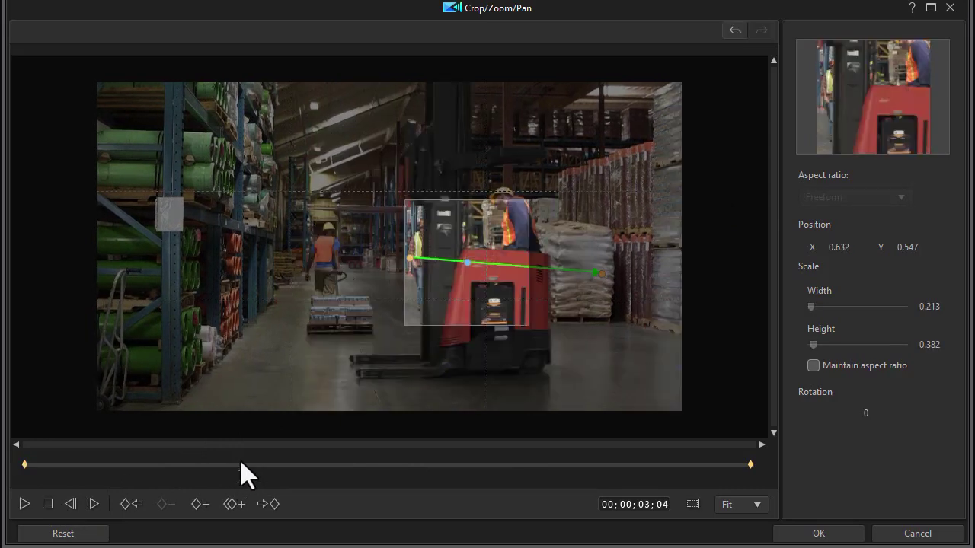
pyautogui.click(288, 466)
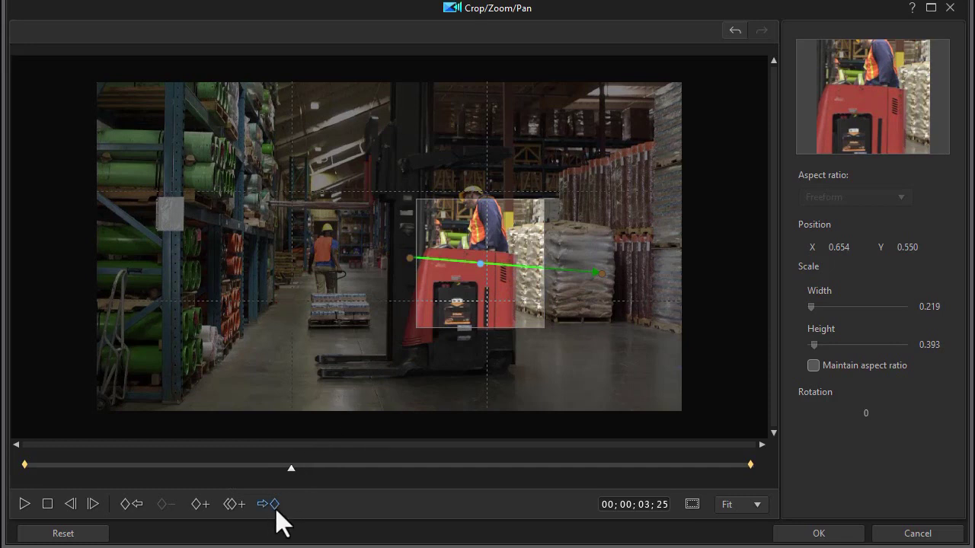
pyautogui.click(201, 505)
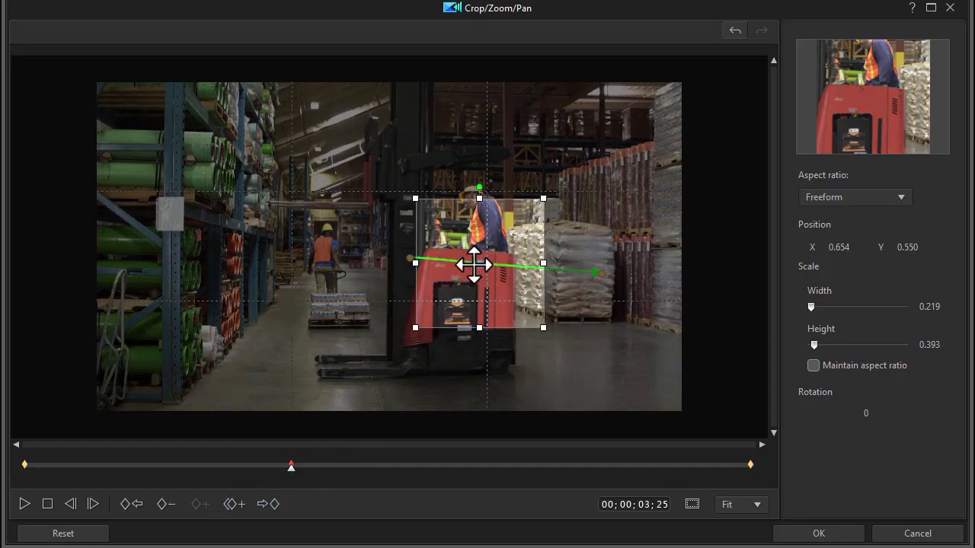
pyautogui.moveTo(472, 262)
pyautogui.mouseDown()
pyautogui.moveTo(442, 261)
pyautogui.moveTo(459, 265)
pyautogui.mouseUp()
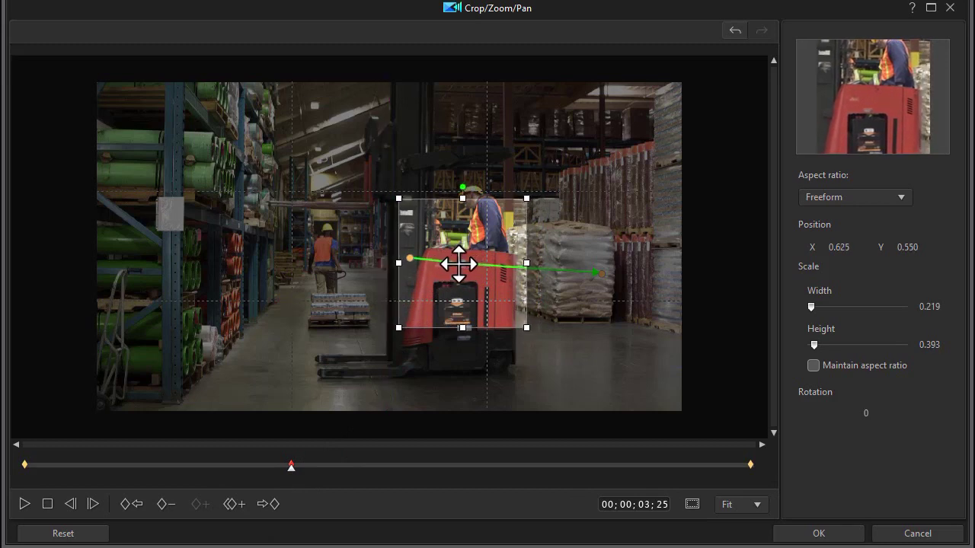
# Add a crop keyframe around 5 seconds, moving the frame left onto the workers
pyautogui.click(414, 466)
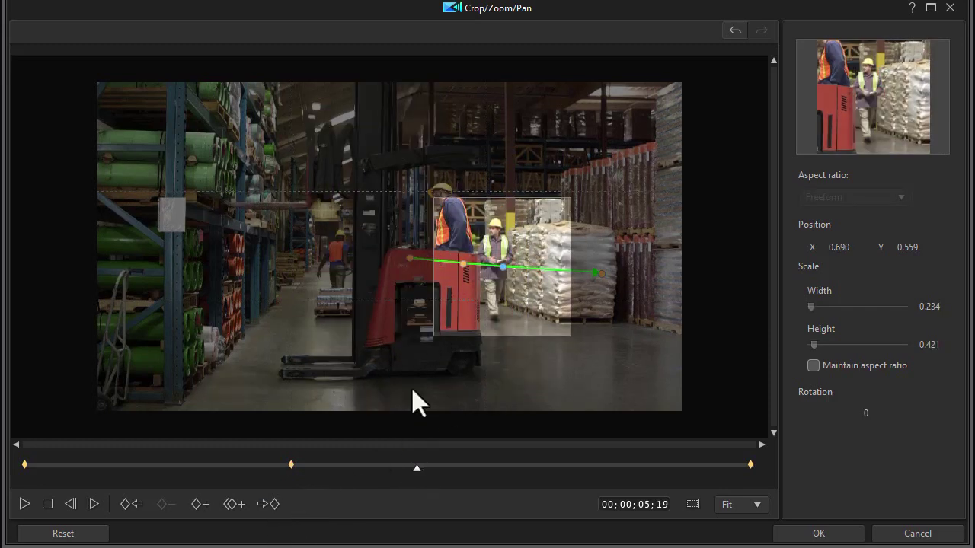
pyautogui.click(201, 505)
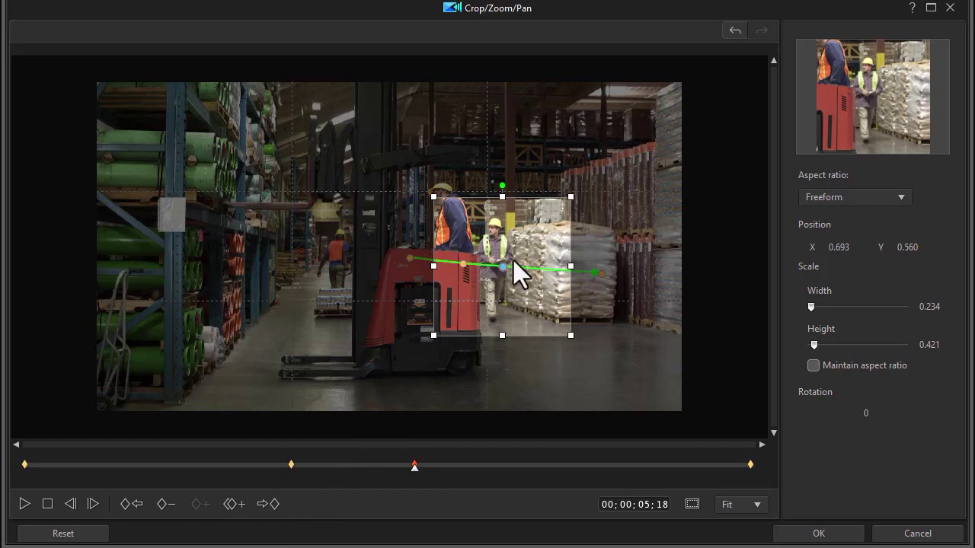
pyautogui.moveTo(503, 265); pyautogui.dragTo(481, 263)
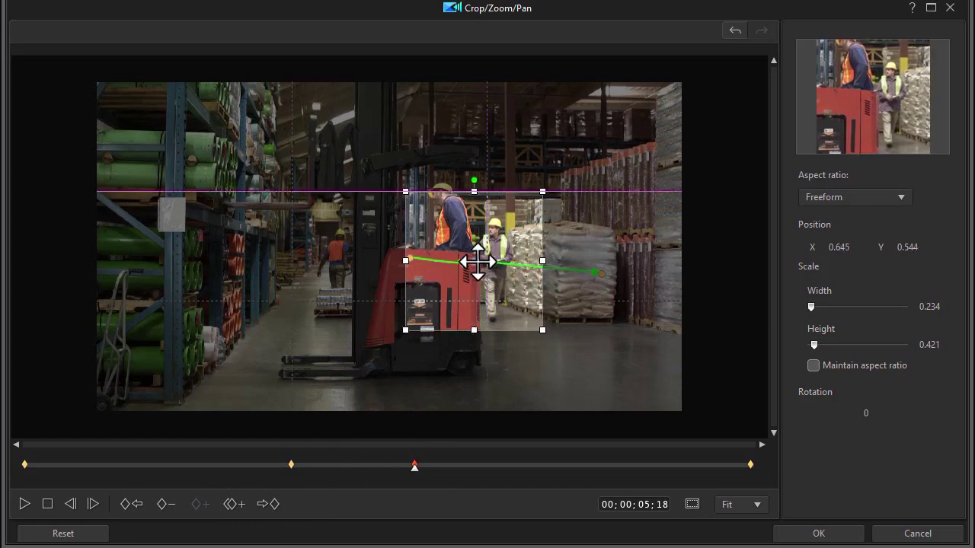
pyautogui.moveTo(478, 262); pyautogui.dragTo(468, 264)
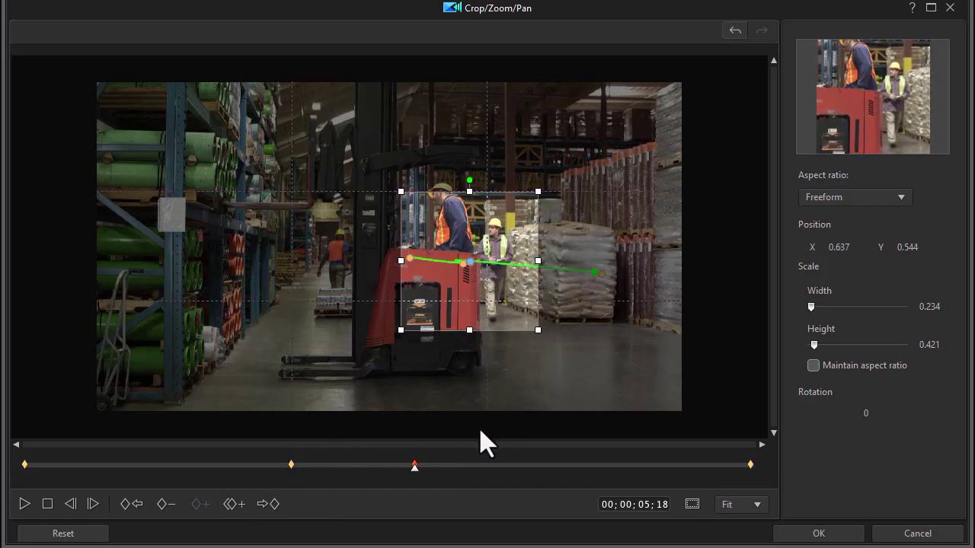
# Add a keyframe near 7.5 seconds over the two workers, then replay the crop animation
pyautogui.click(553, 466)
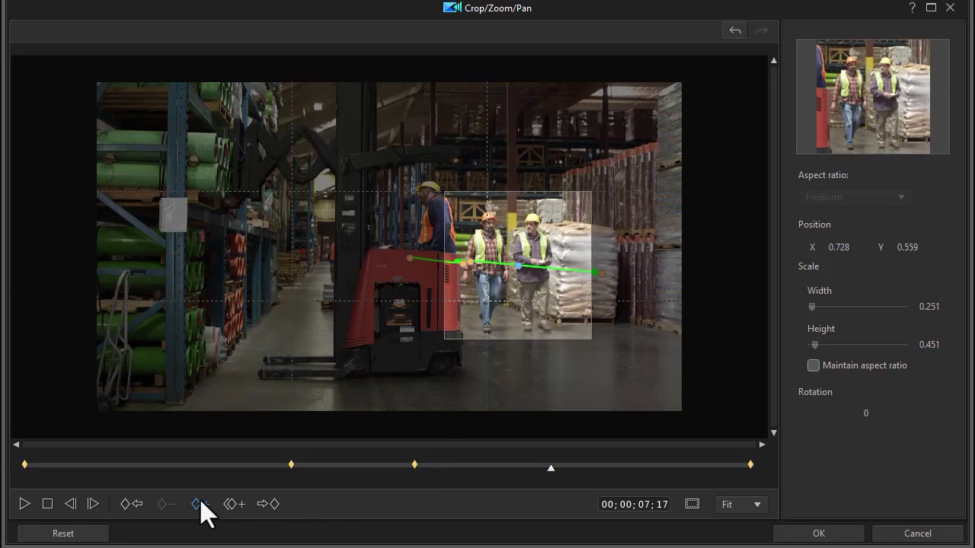
pyautogui.click(517, 265)
pyautogui.moveTo(517, 265); pyautogui.dragTo(507, 266)
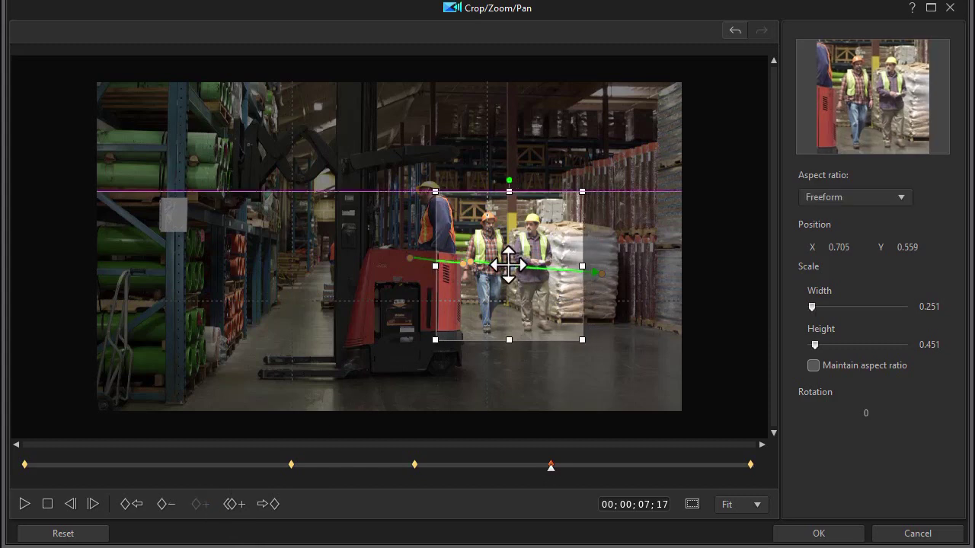
pyautogui.click(652, 466)
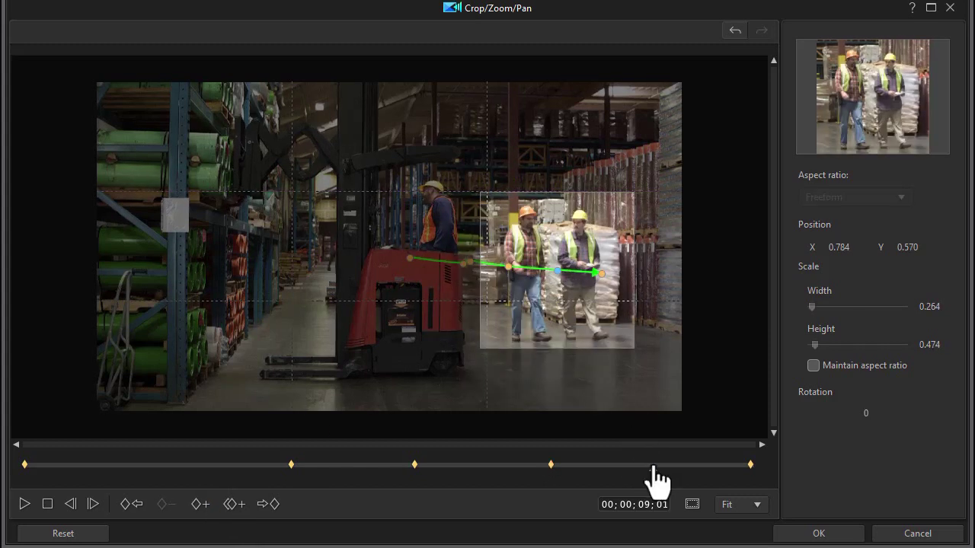
pyautogui.click(710, 465)
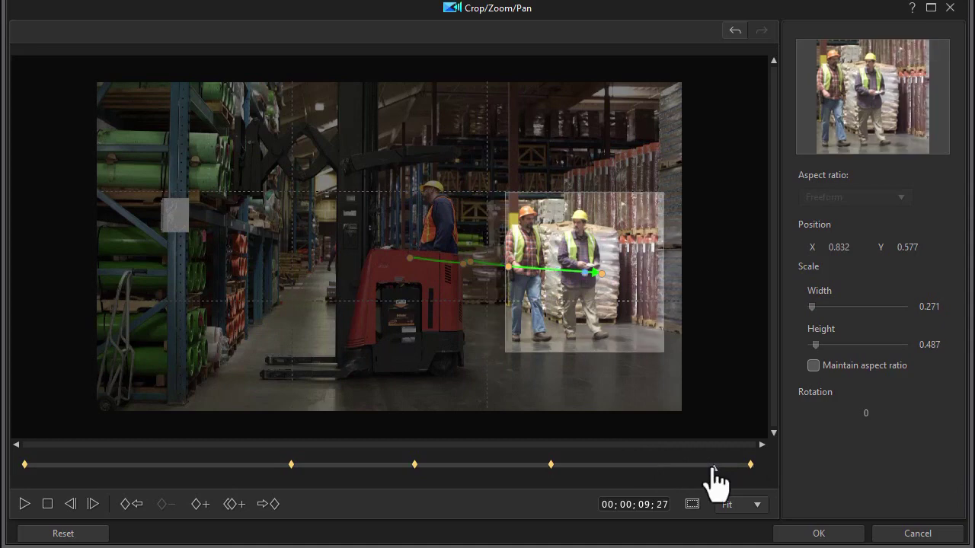
pyautogui.click(48, 503)
pyautogui.click(24, 504)
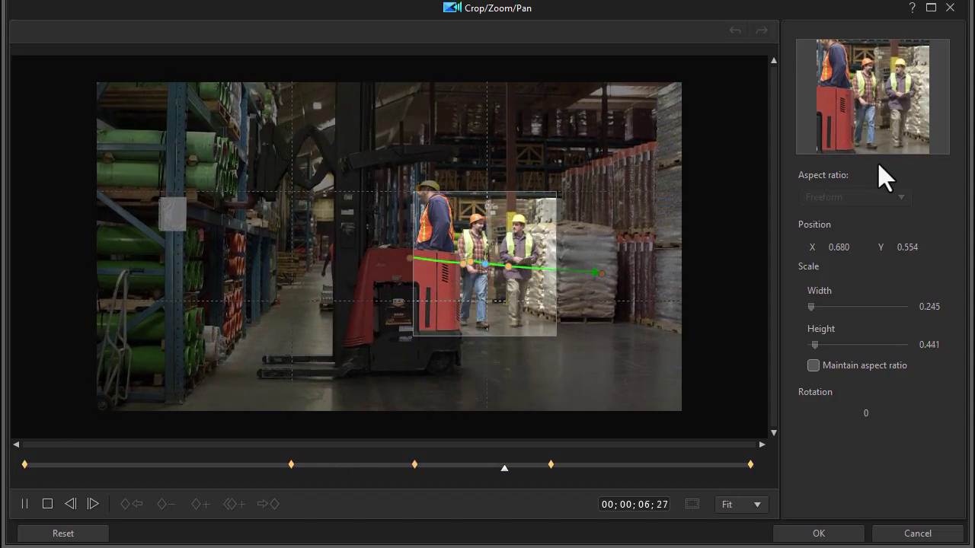
# Accept the keyframed crop with OK to return to the main editor
pyautogui.click(821, 535)
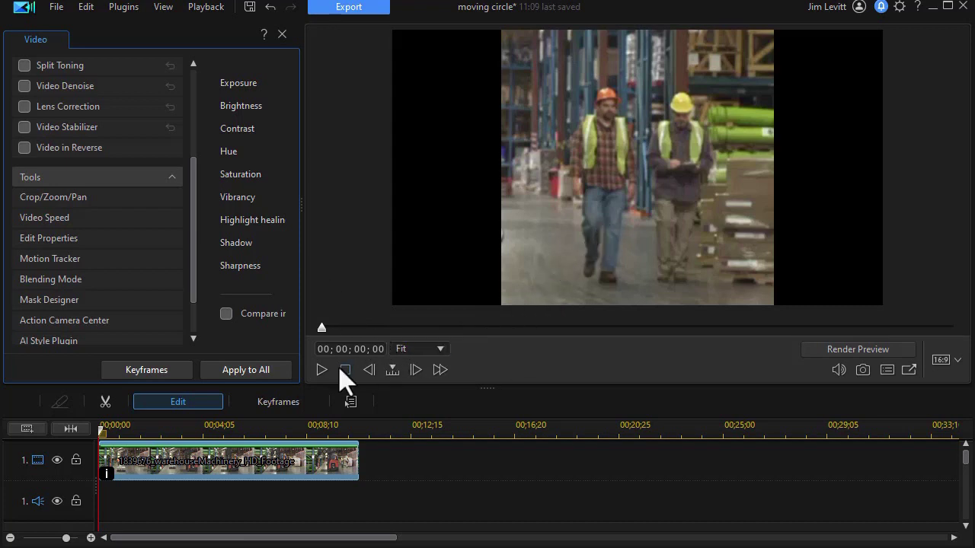
pyautogui.click(323, 371)
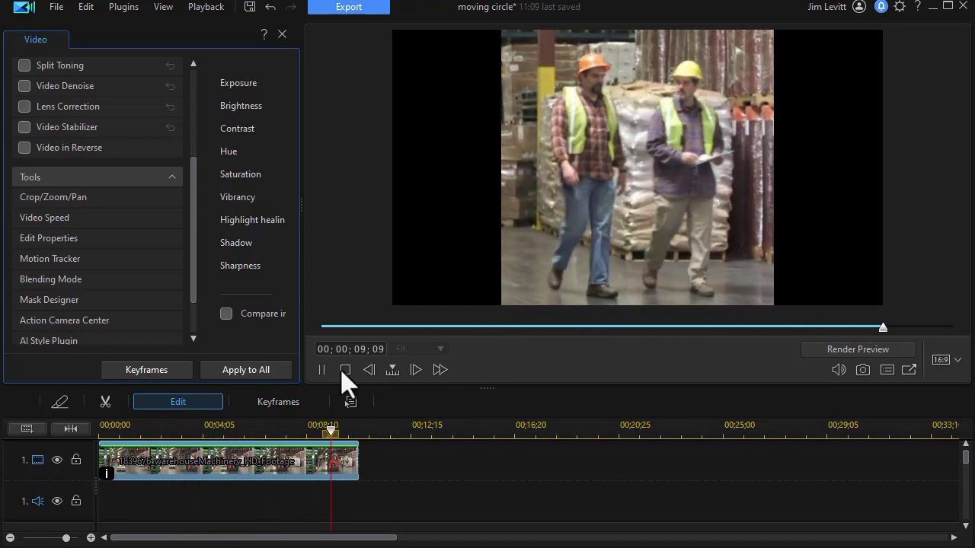
pyautogui.click(345, 371)
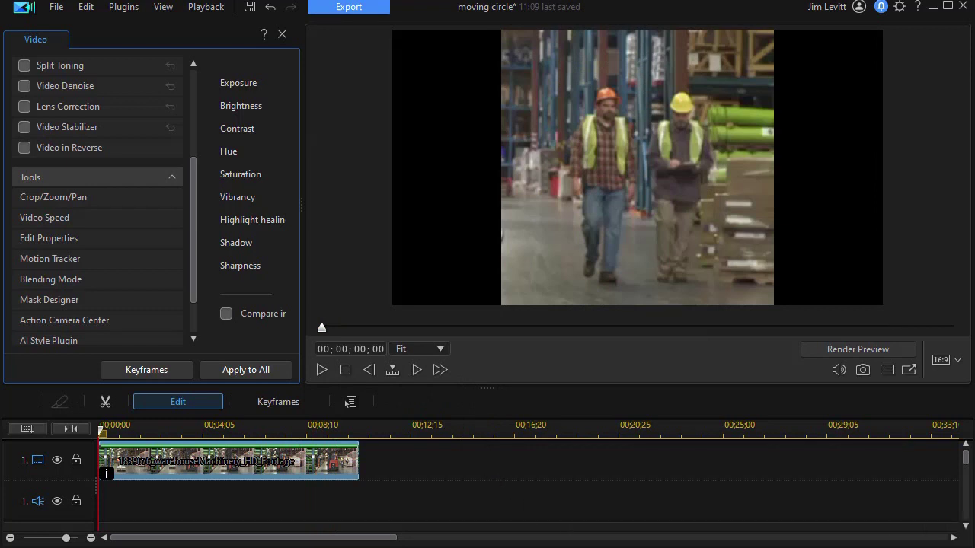
# Add the warehouse footage from the Media Room after the first clip and set the playhead at 00;00;20;25
pyautogui.click(282, 34)
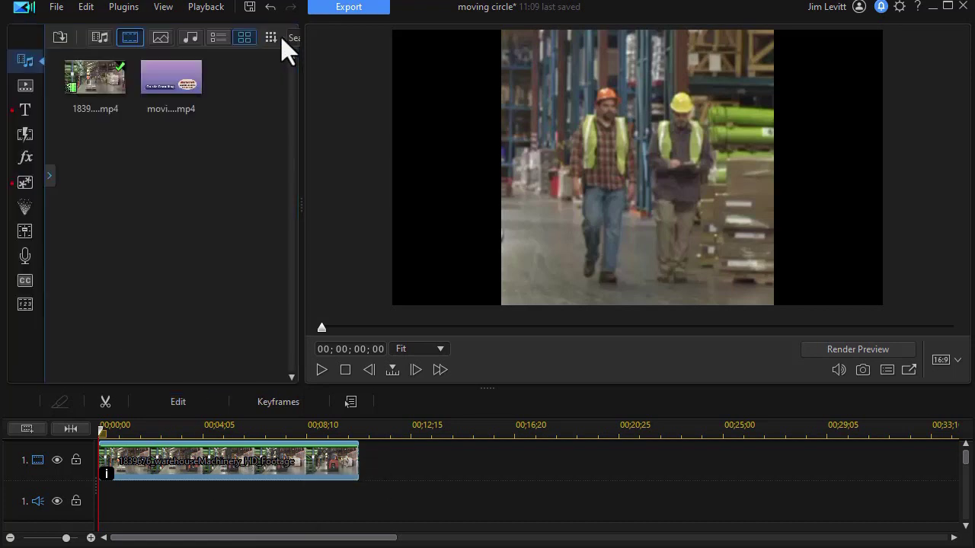
pyautogui.moveTo(77, 95); pyautogui.dragTo(367, 462)
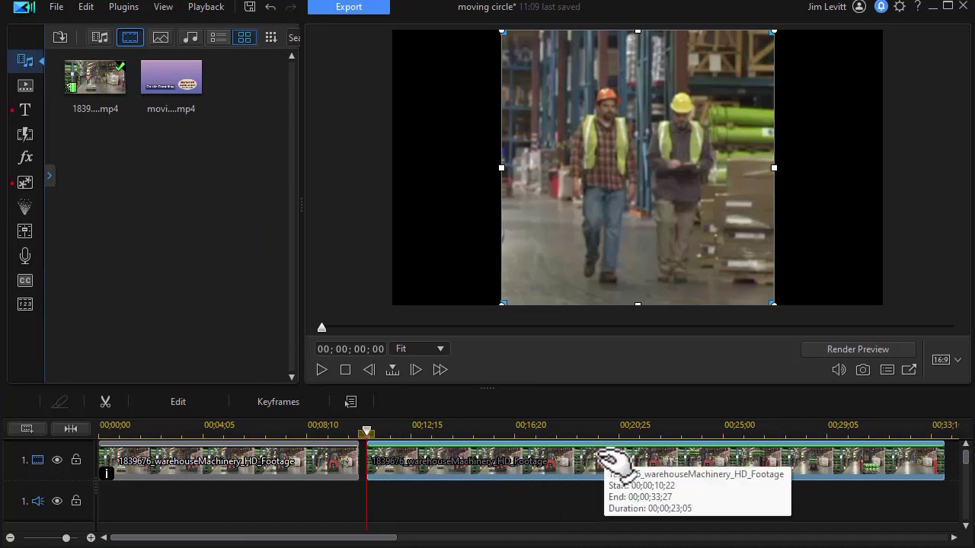
pyautogui.click(631, 432)
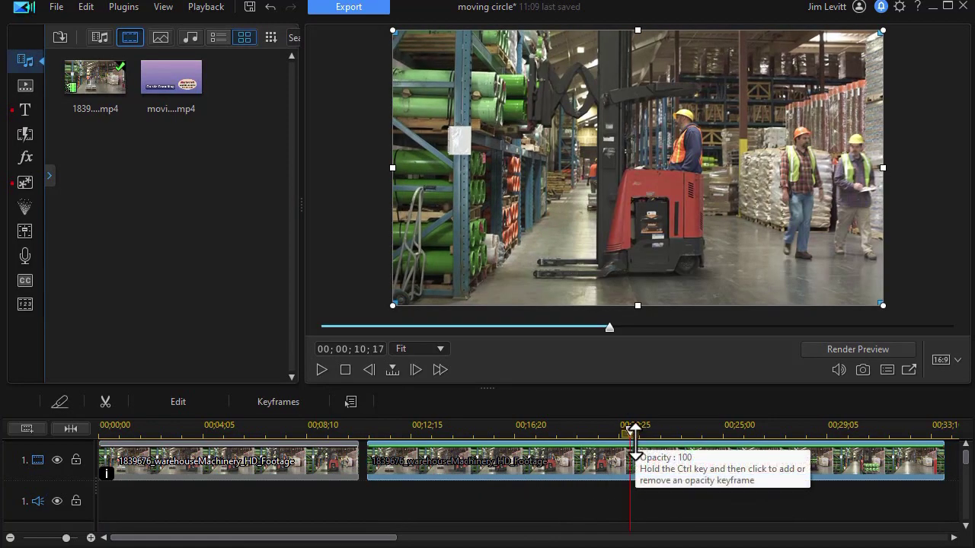
pyautogui.moveTo(631, 432); pyautogui.dragTo(620, 433)
# Split the second clip at 00;00;20;25 and delete the leftover end piece
pyautogui.click(609, 456)
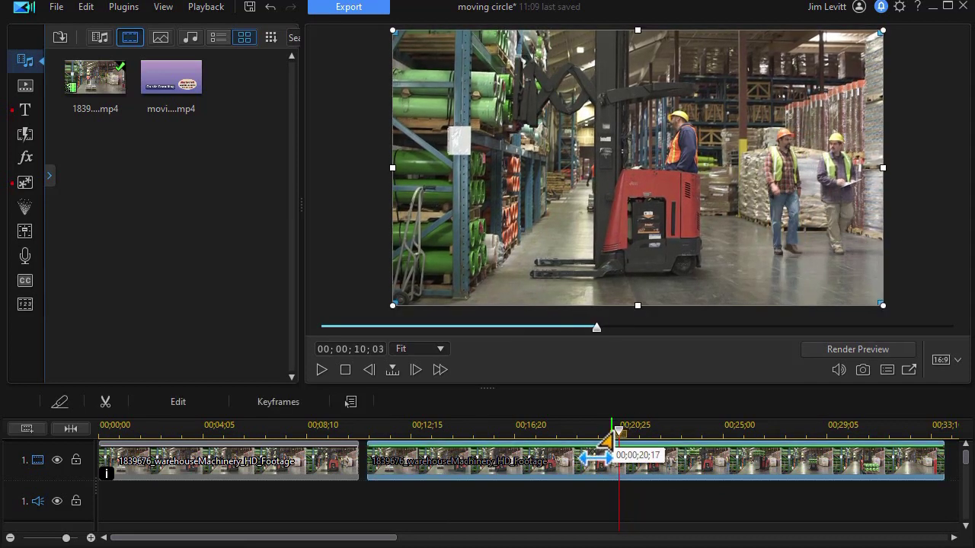
pyautogui.hotkey('ctrl', 't')
pyautogui.rightClick(702, 466)
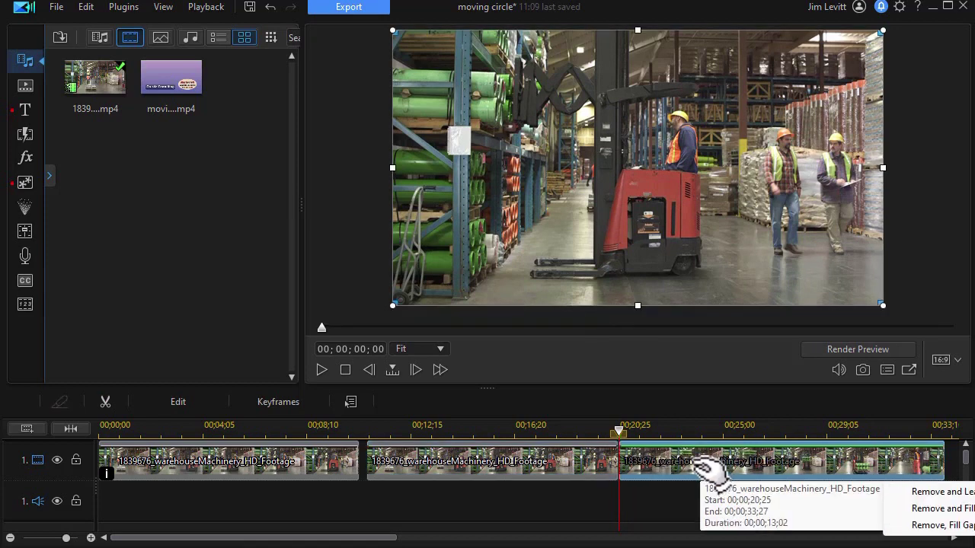
pyautogui.click(966, 509)
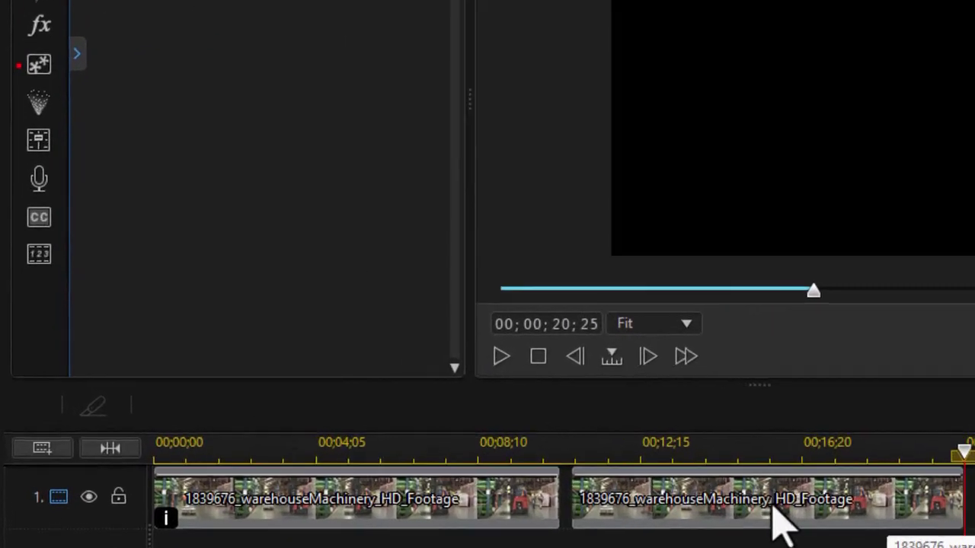
# Select the trimmed second warehouse clip and open Mask Designer from its Edit tools
pyautogui.click(781, 524)
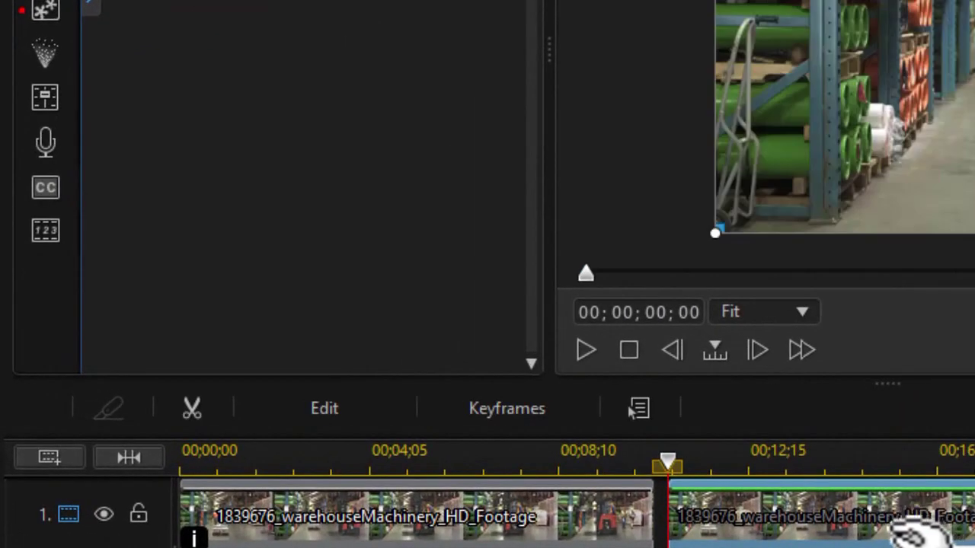
pyautogui.click(330, 417)
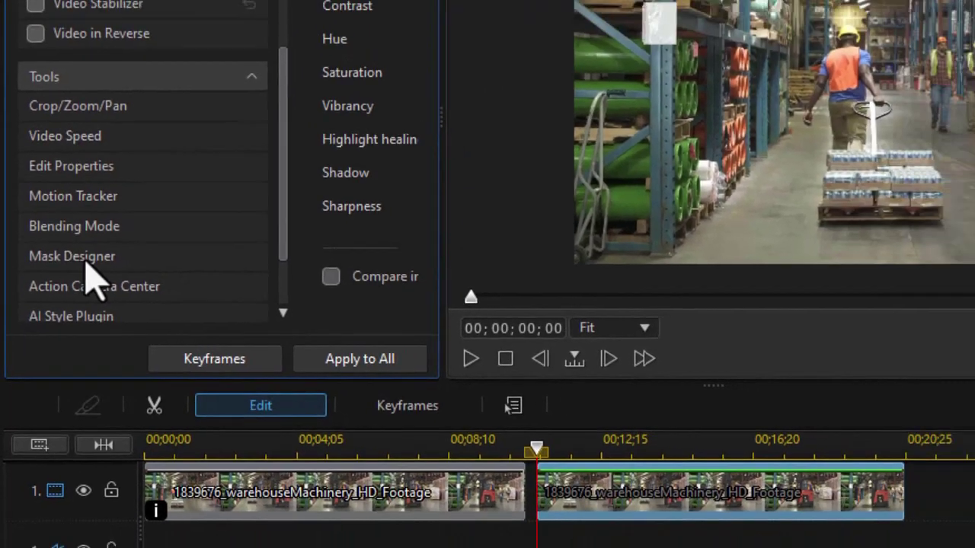
pyautogui.click(104, 227)
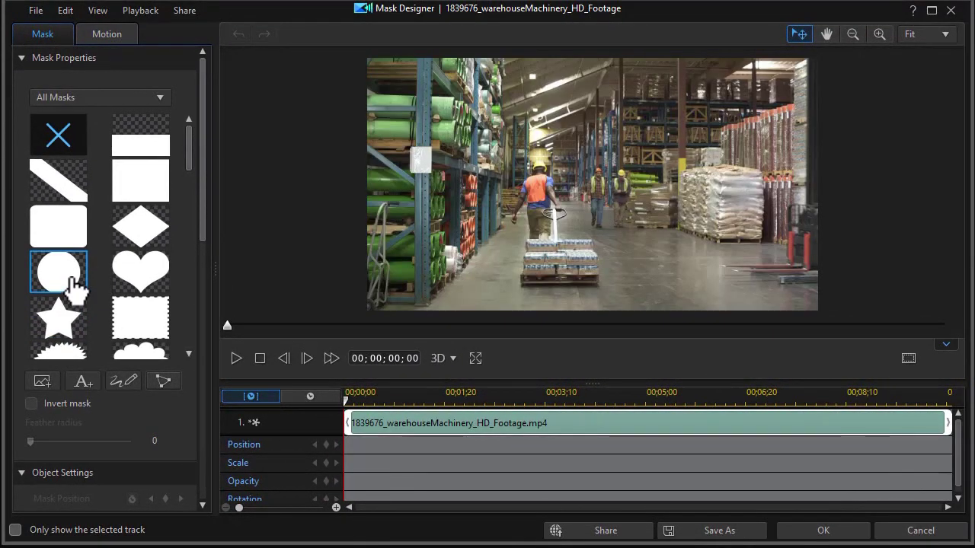
# Apply a circular mask, shrink it to 0.194 × 0.345 and place it over the two workers
pyautogui.click(74, 284)
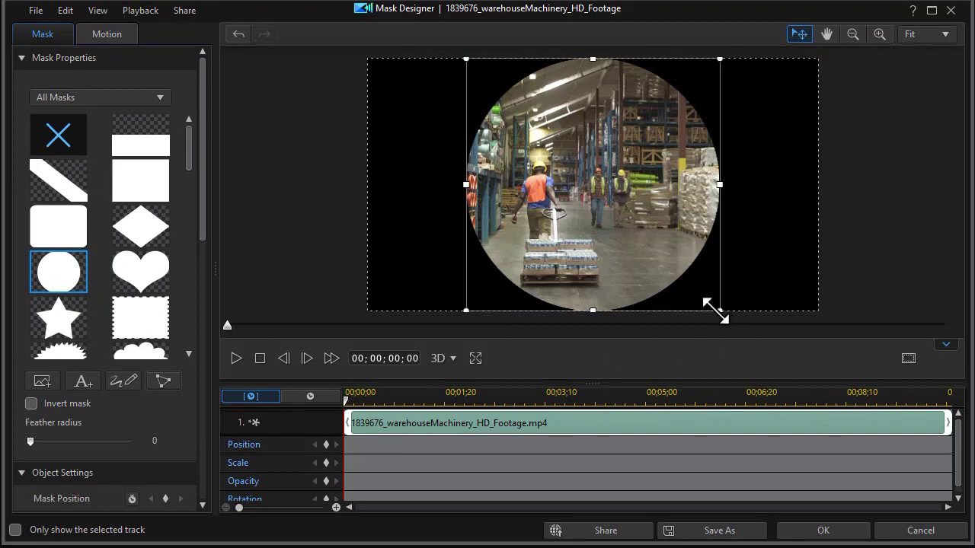
pyautogui.moveTo(720, 311); pyautogui.dragTo(554, 145)
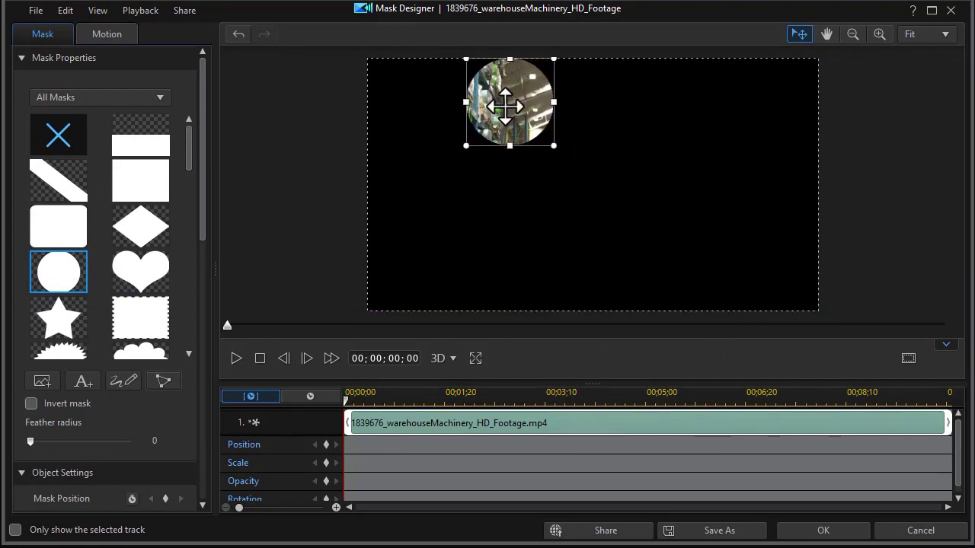
pyautogui.moveTo(497, 101); pyautogui.dragTo(614, 197)
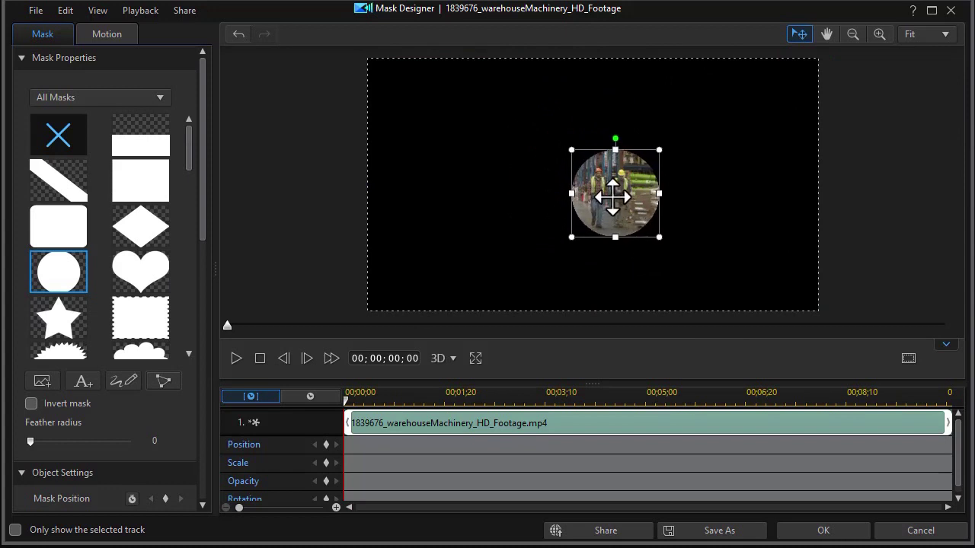
# Set Position and Scale keyframes at the clip start and lower the mask opacity to about 60%
pyautogui.click(326, 445)
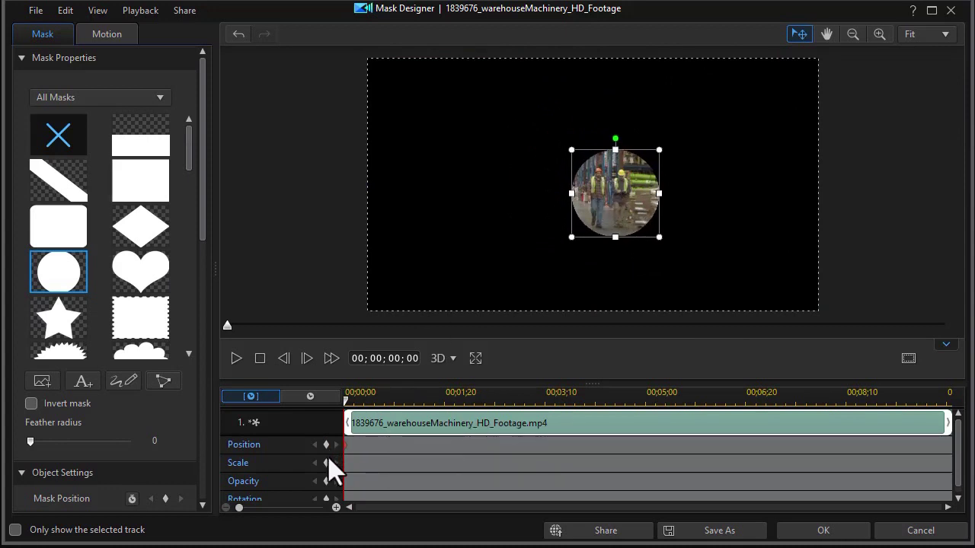
pyautogui.click(326, 464)
pyautogui.moveTo(204, 232); pyautogui.dragTo(202, 418)
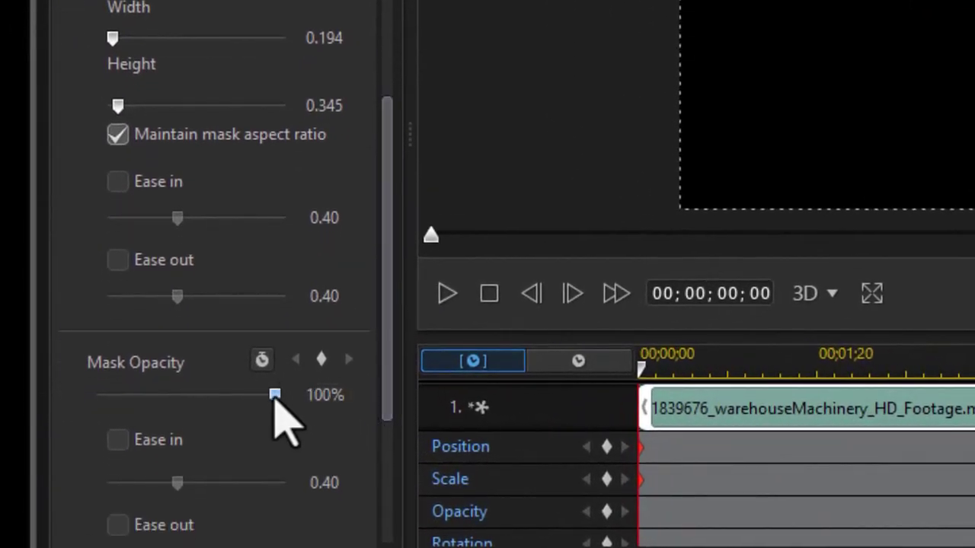
pyautogui.moveTo(274, 394); pyautogui.dragTo(204, 417)
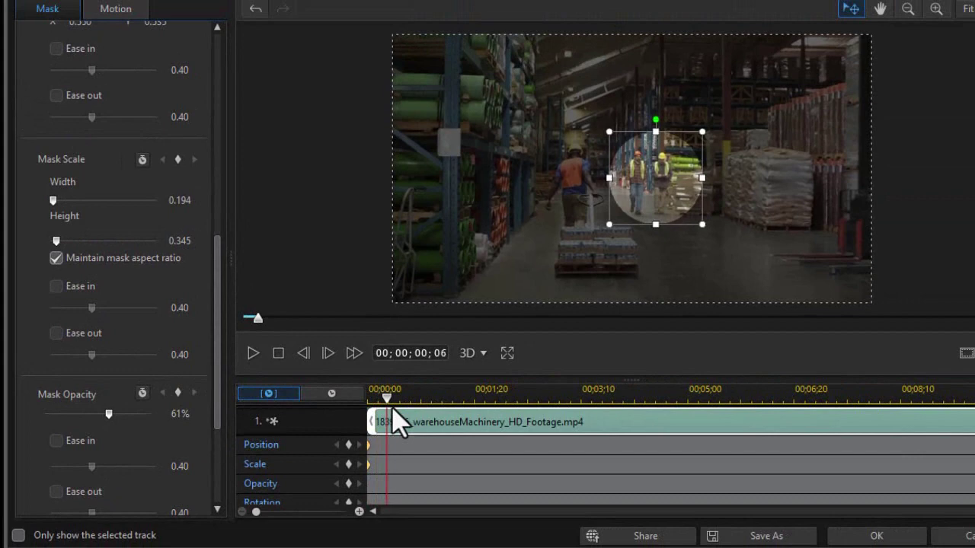
# Set mask opacity to 61% and enlarge the circle to 0.320 × 0.568 over the workers at 00;00;10;03
pyautogui.moveTo(392, 407); pyautogui.dragTo(950, 426)
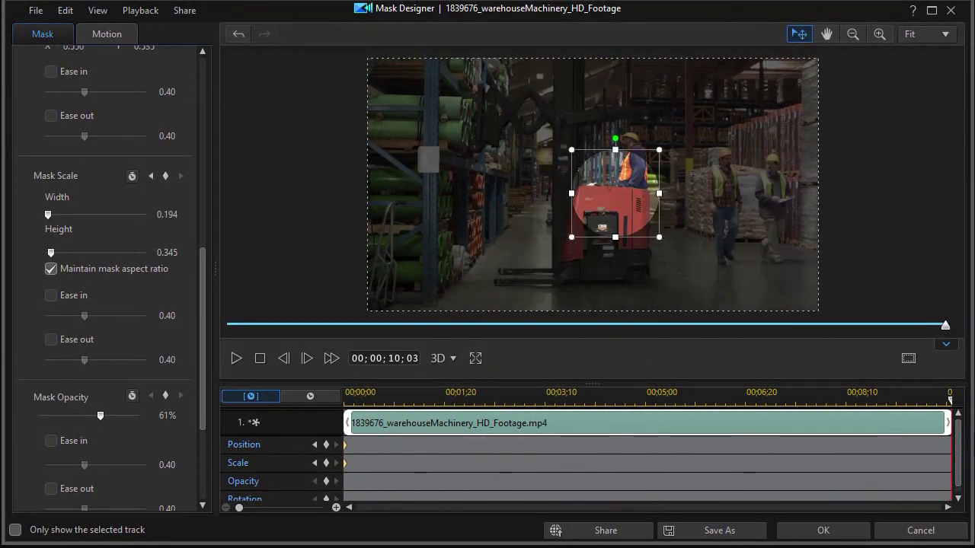
pyautogui.moveTo(608, 194); pyautogui.dragTo(834, 285)
pyautogui.moveTo(762, 218); pyautogui.dragTo(730, 213)
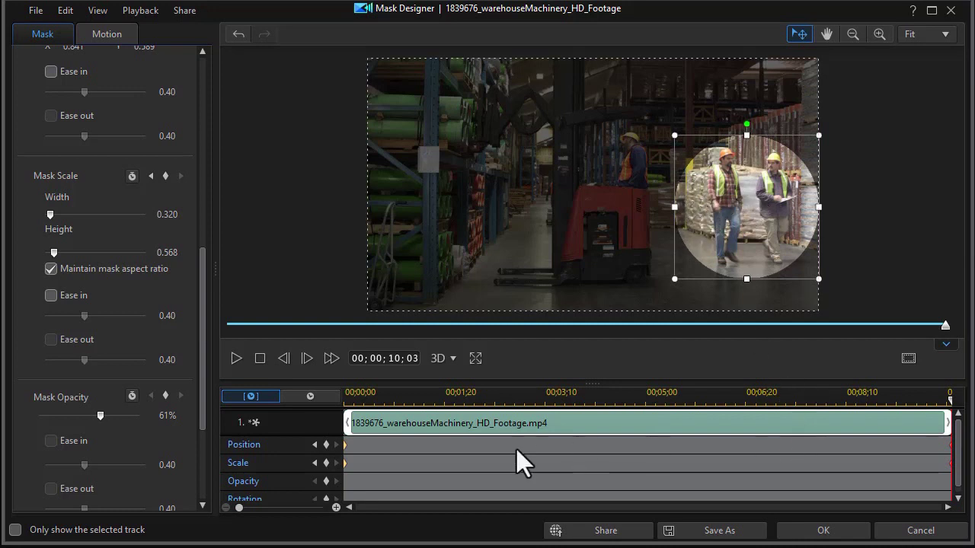
pyautogui.click(363, 393)
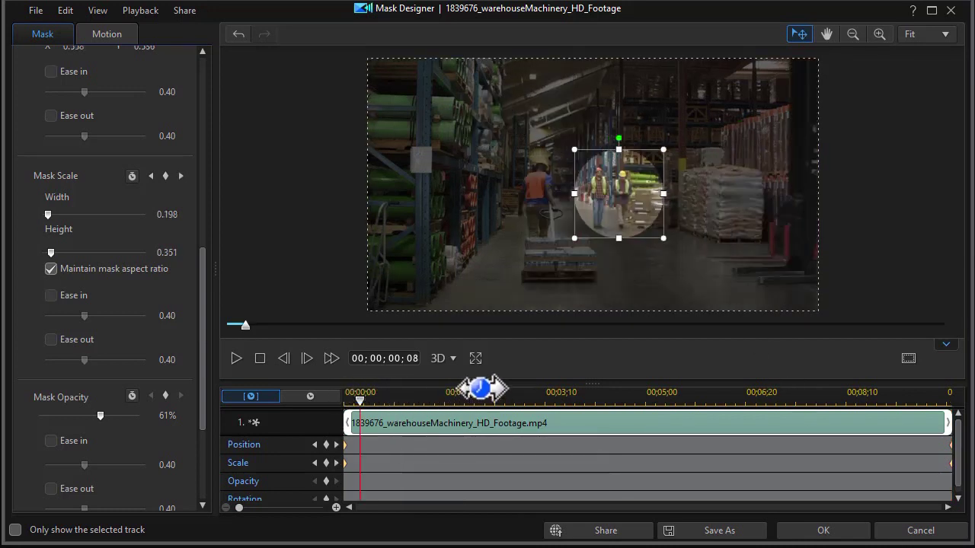
# Preview the mask, then re-centre the circle on the workers at 02;12 and 04;29
pyautogui.click(236, 358)
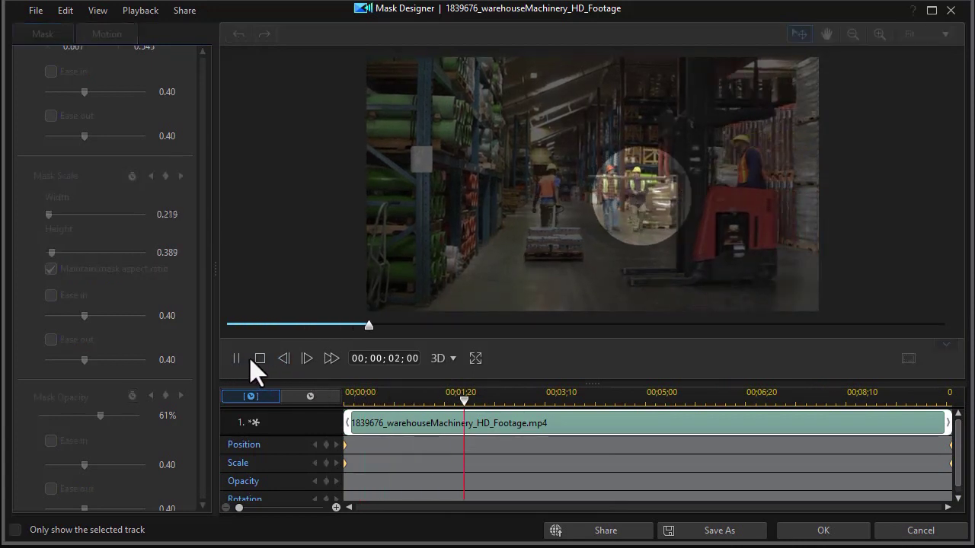
pyautogui.click(341, 326)
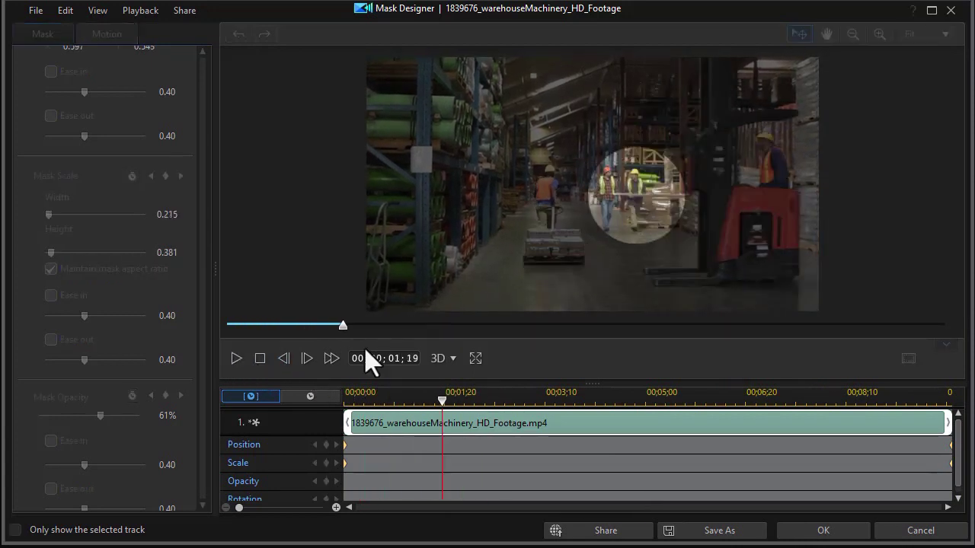
pyautogui.click(261, 360)
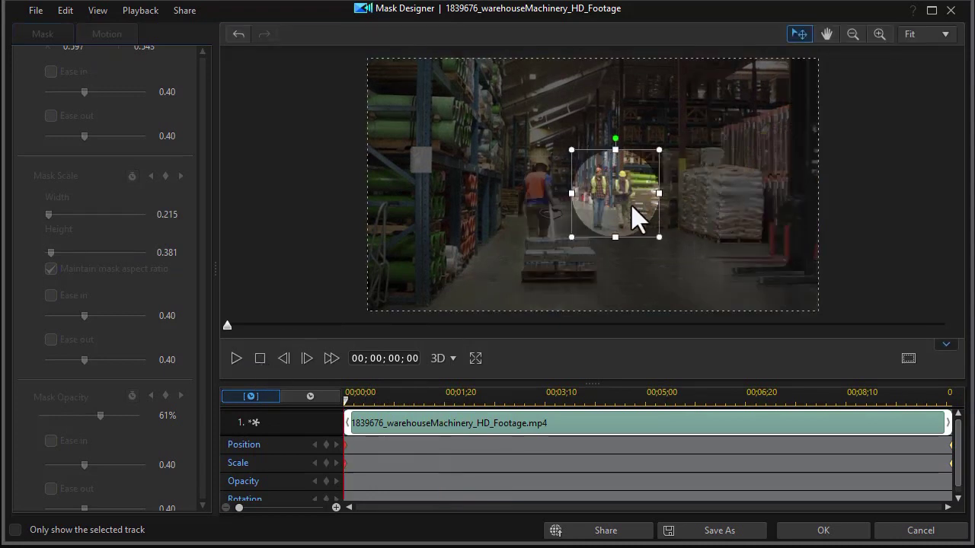
pyautogui.click(488, 395)
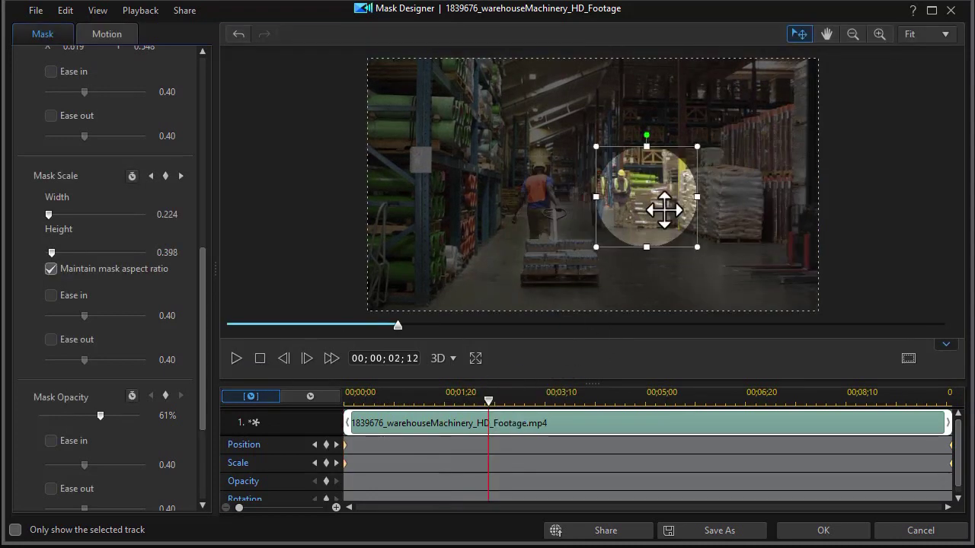
pyautogui.moveTo(665, 210)
pyautogui.mouseDown()
pyautogui.moveTo(634, 212)
pyautogui.moveTo(648, 210)
pyautogui.mouseUp()
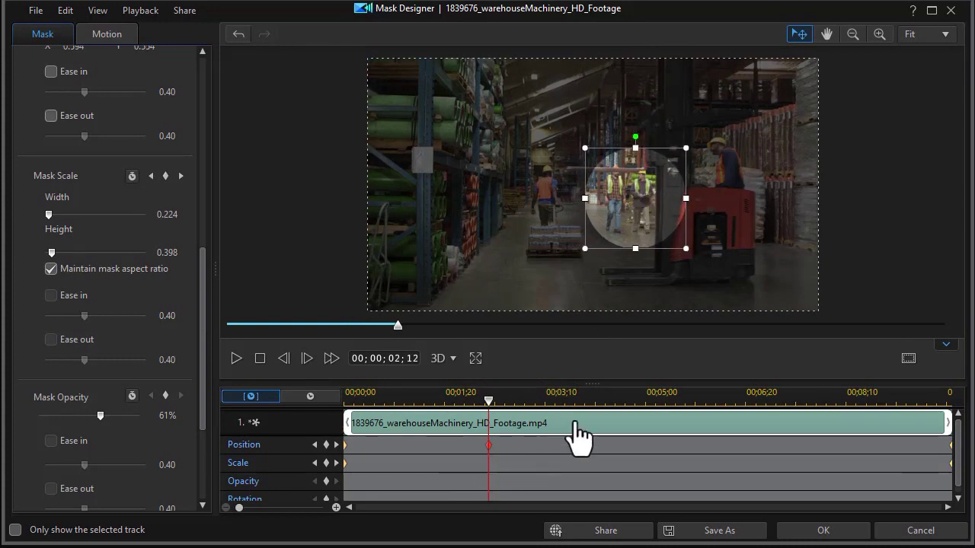
pyautogui.click(645, 390)
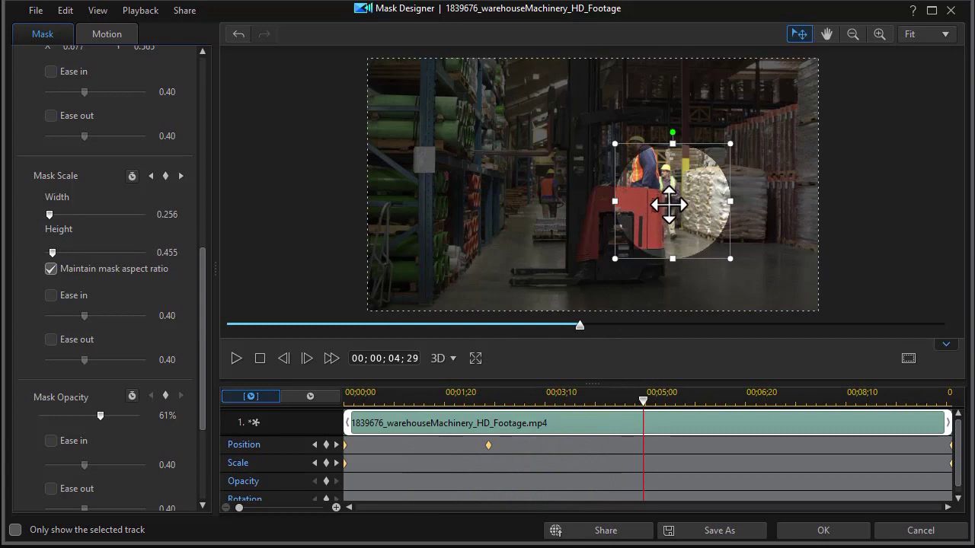
pyautogui.moveTo(669, 204); pyautogui.dragTo(645, 204)
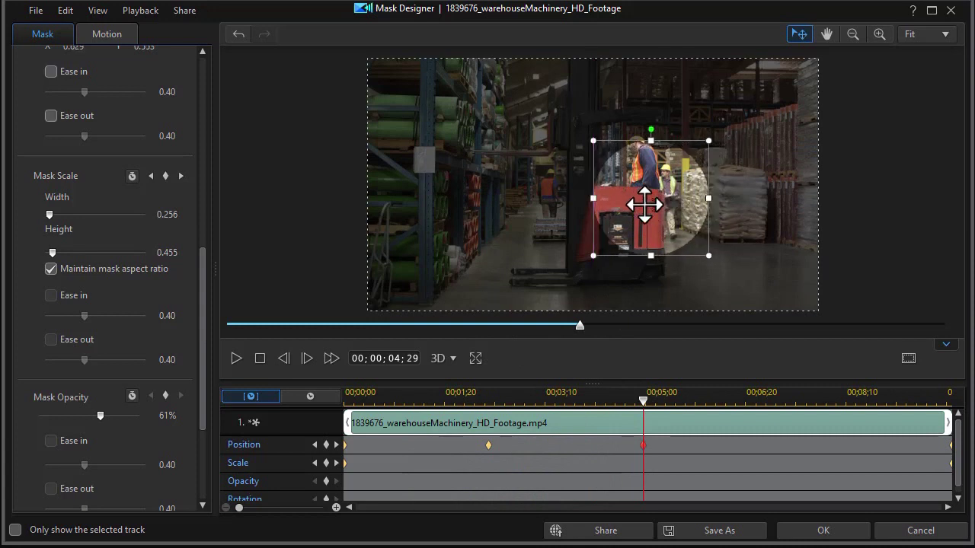
# Keep the circle on the workers at 07;02 and 08;07, check the tracking, and apply the mask
pyautogui.click(769, 396)
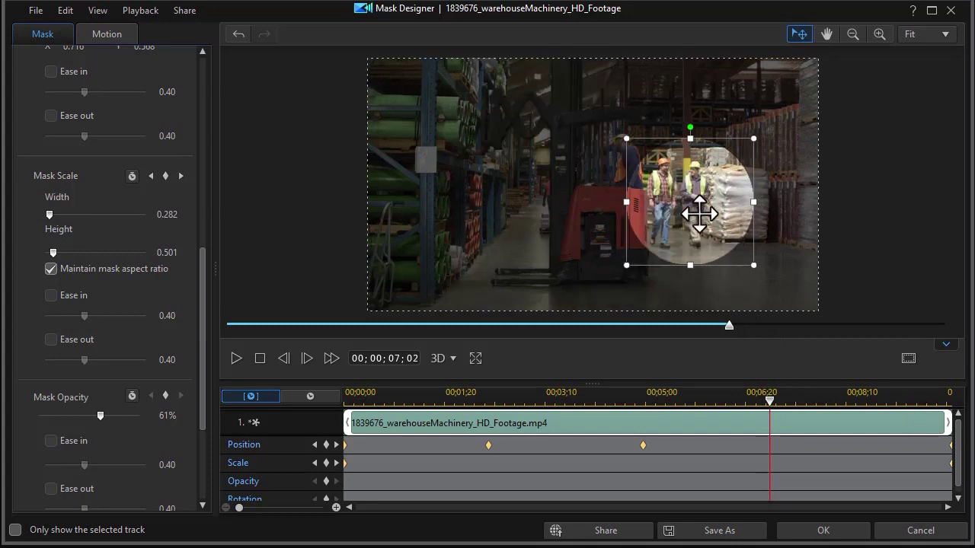
pyautogui.moveTo(690, 208)
pyautogui.mouseDown()
pyautogui.moveTo(669, 207)
pyautogui.moveTo(677, 207)
pyautogui.mouseUp()
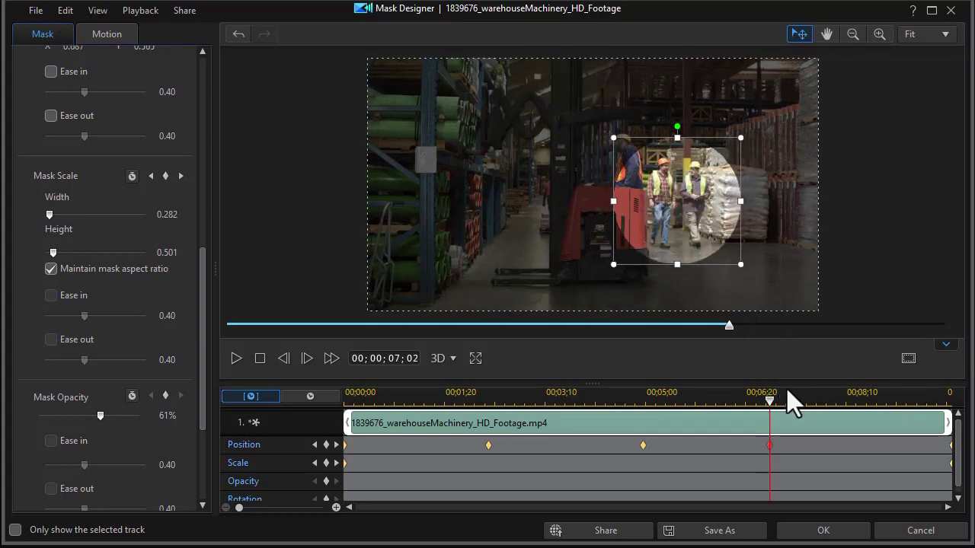
pyautogui.click(841, 395)
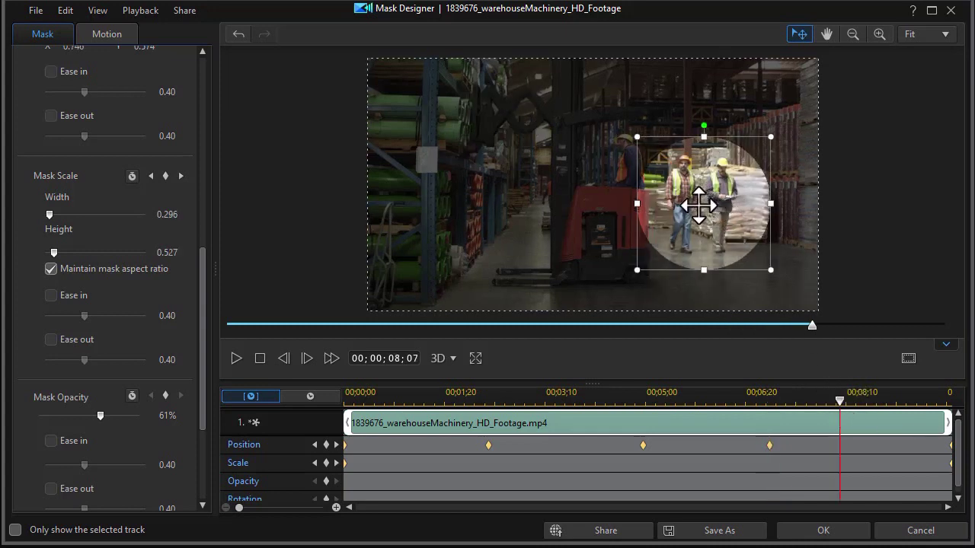
pyautogui.moveTo(700, 206); pyautogui.dragTo(696, 206)
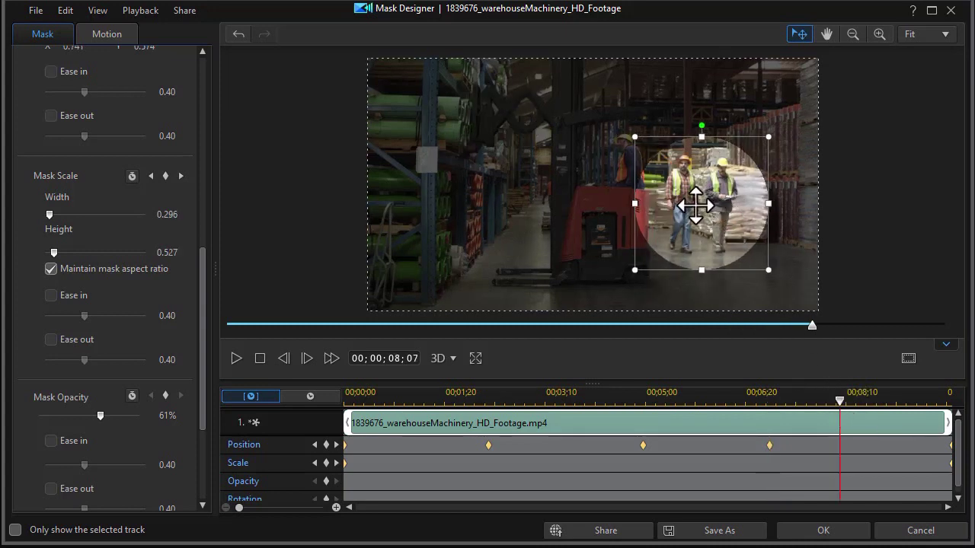
pyautogui.click(553, 393)
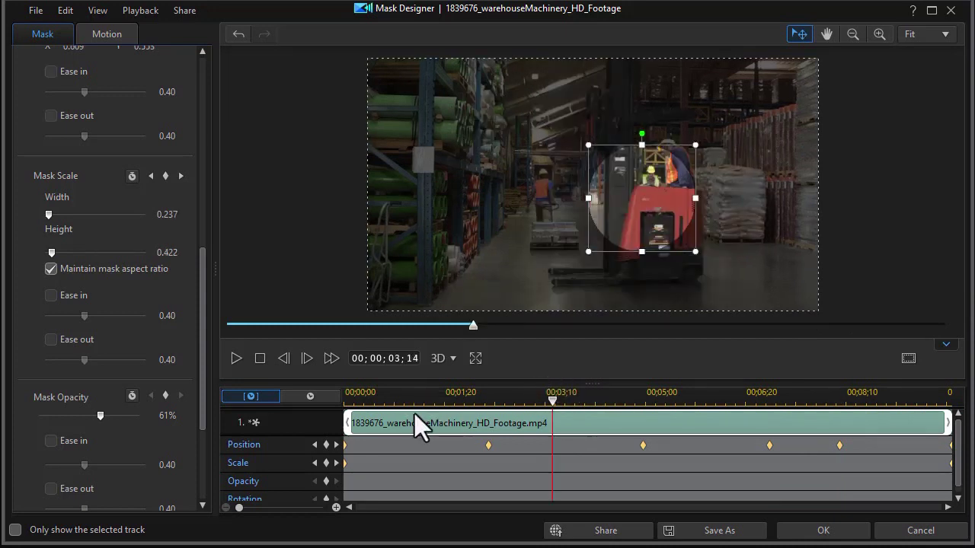
pyautogui.click(420, 395)
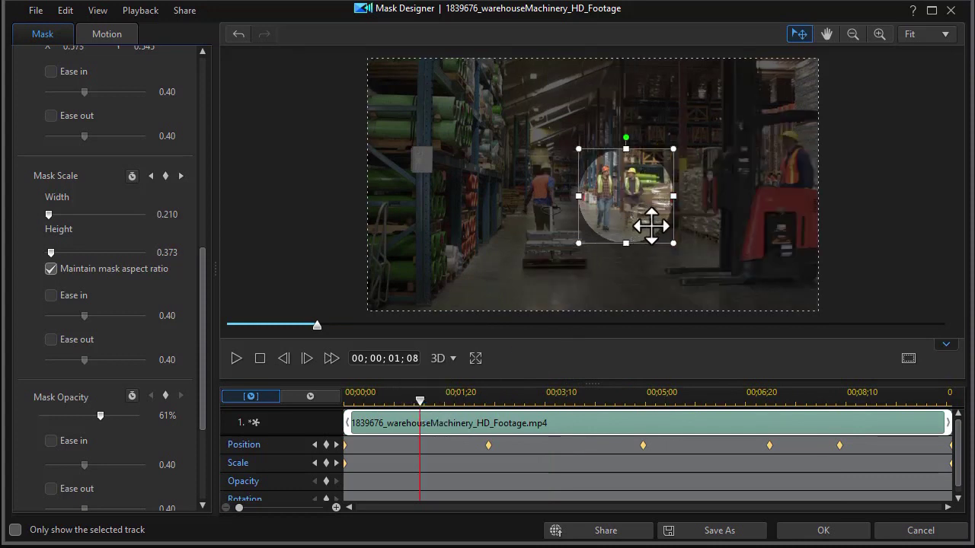
pyautogui.click(824, 531)
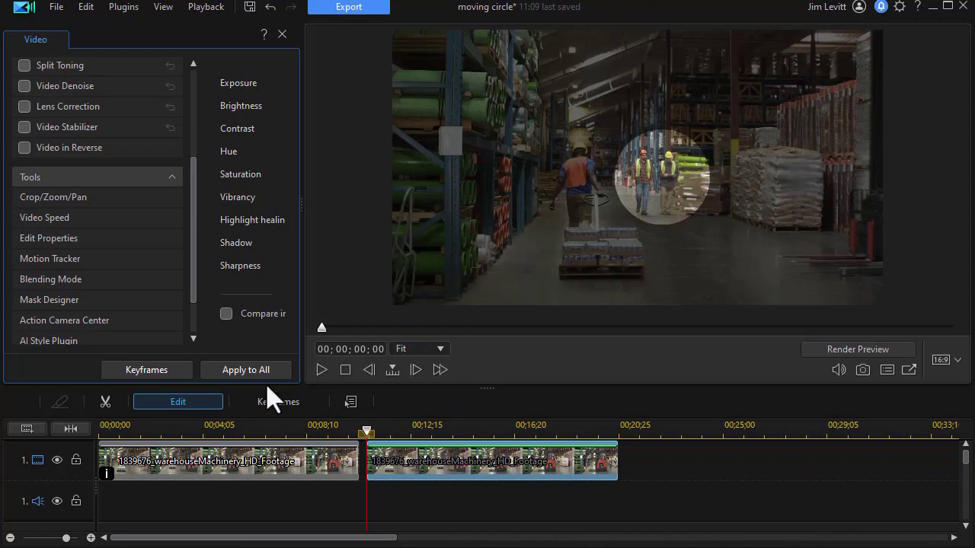
pyautogui.click(322, 372)
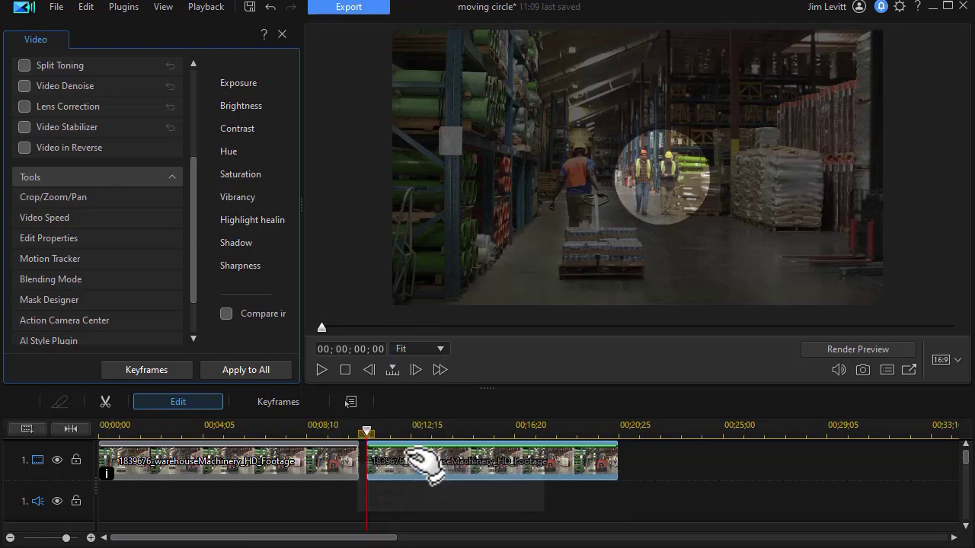
# In Mask Designer, set the circle mask's opacity to 100% and apply it
pyautogui.click(87, 300)
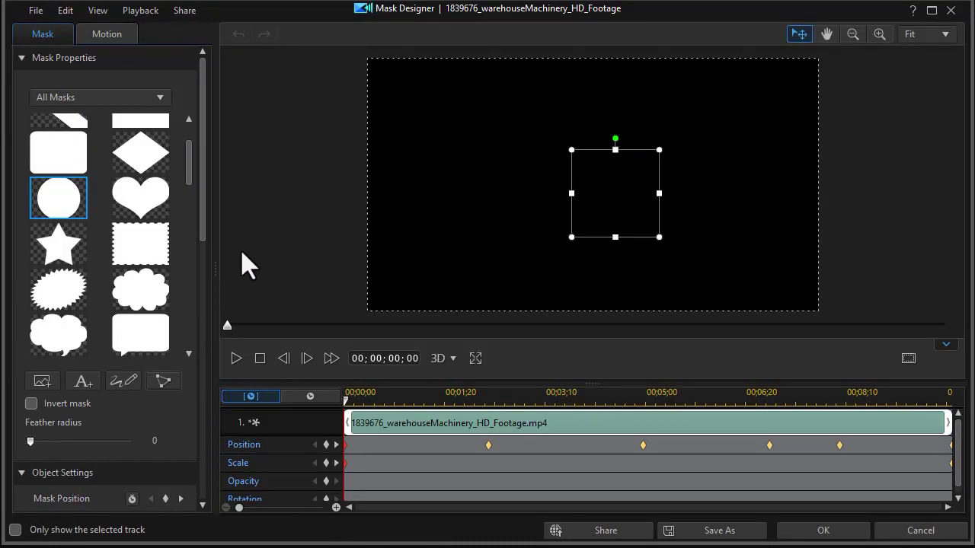
pyautogui.moveTo(204, 227); pyautogui.dragTo(181, 450)
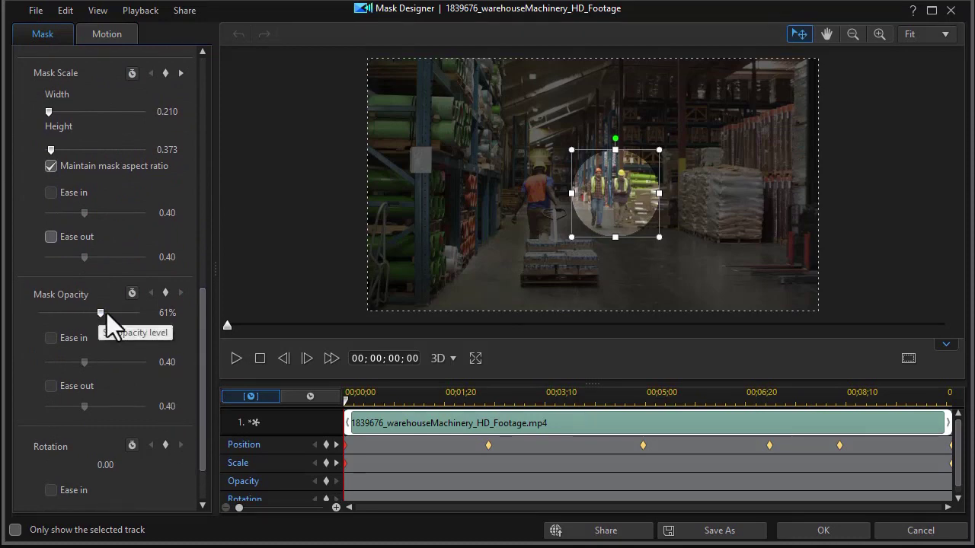
pyautogui.moveTo(109, 321); pyautogui.dragTo(156, 317)
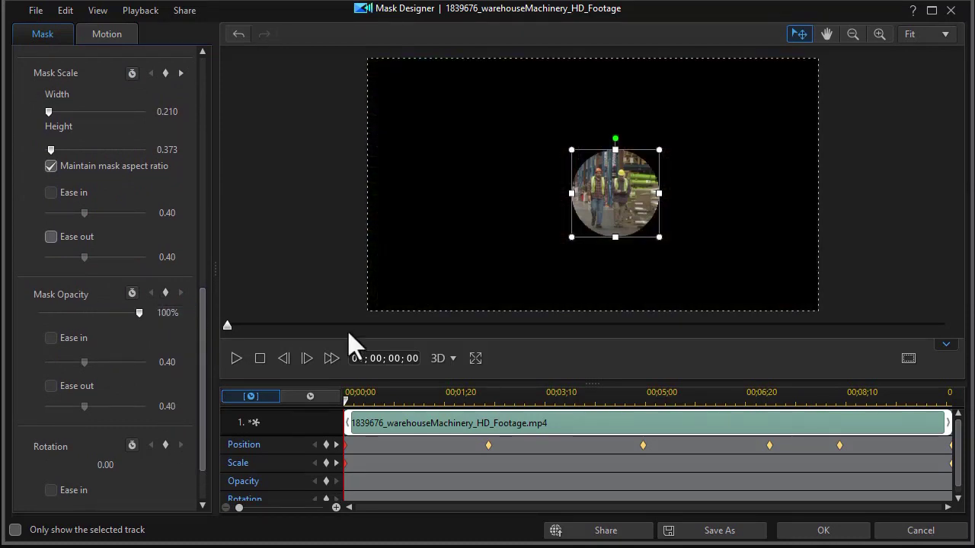
pyautogui.click(809, 534)
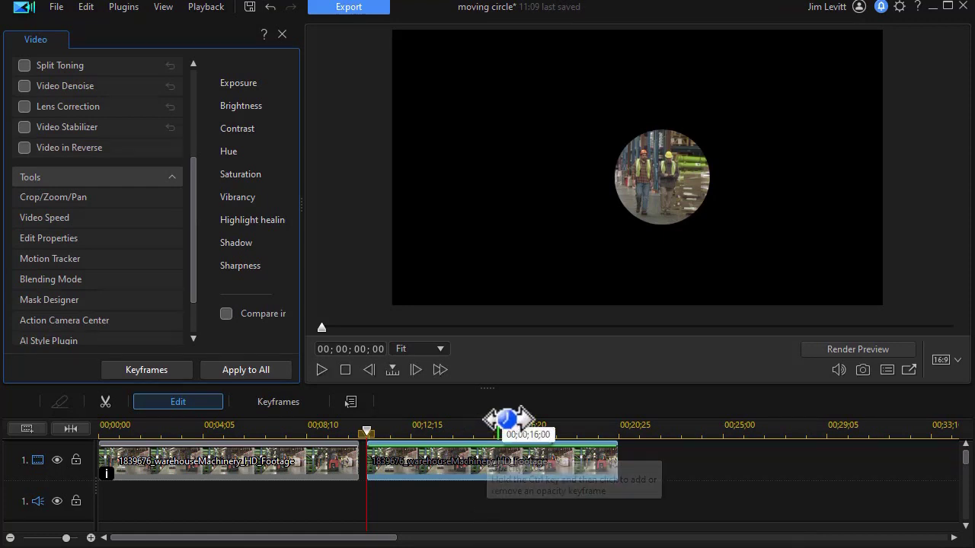
pyautogui.click(320, 369)
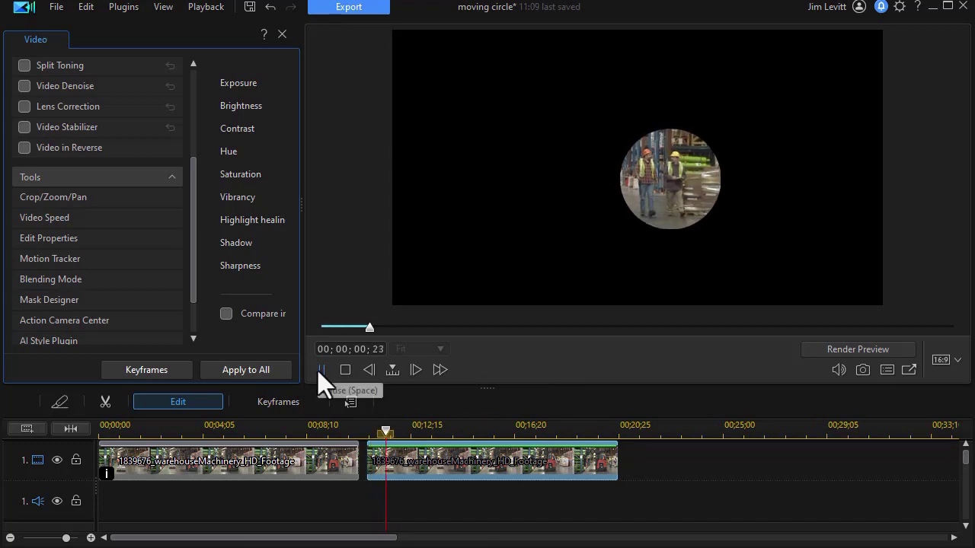